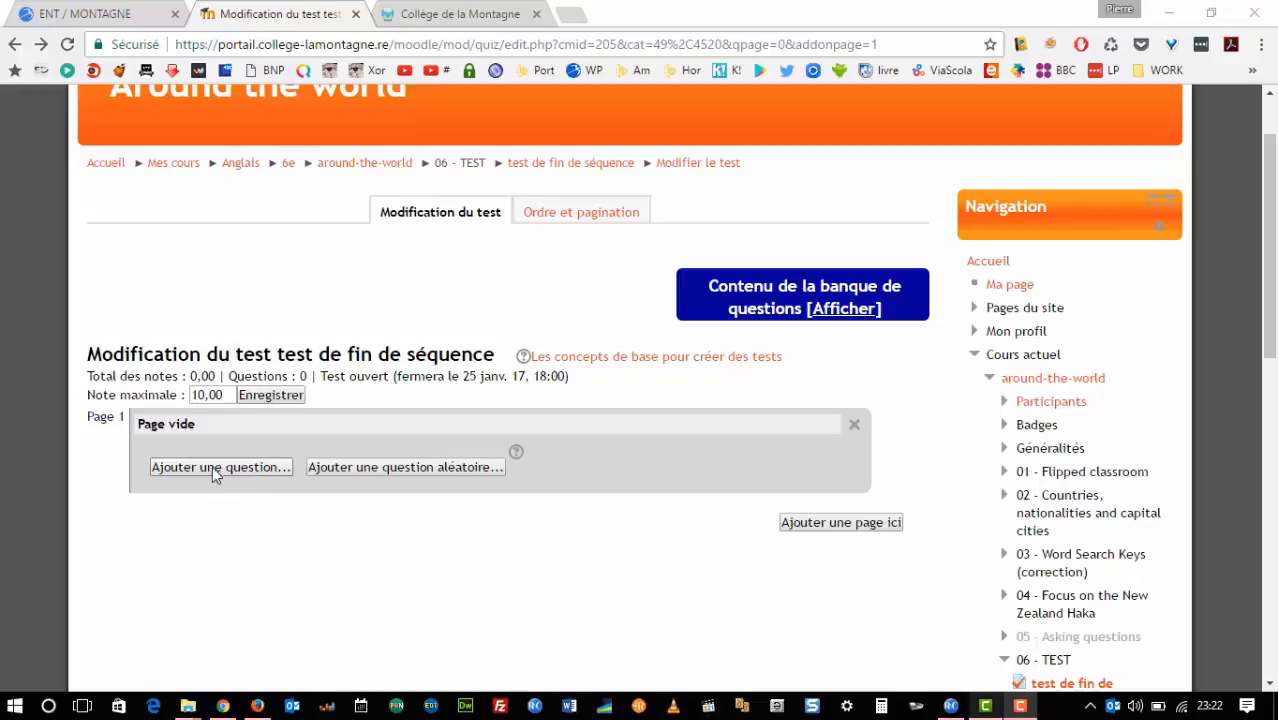
Add a new question of type "Question Cloze" to the empty page 1 of the test.
click(279, 467)
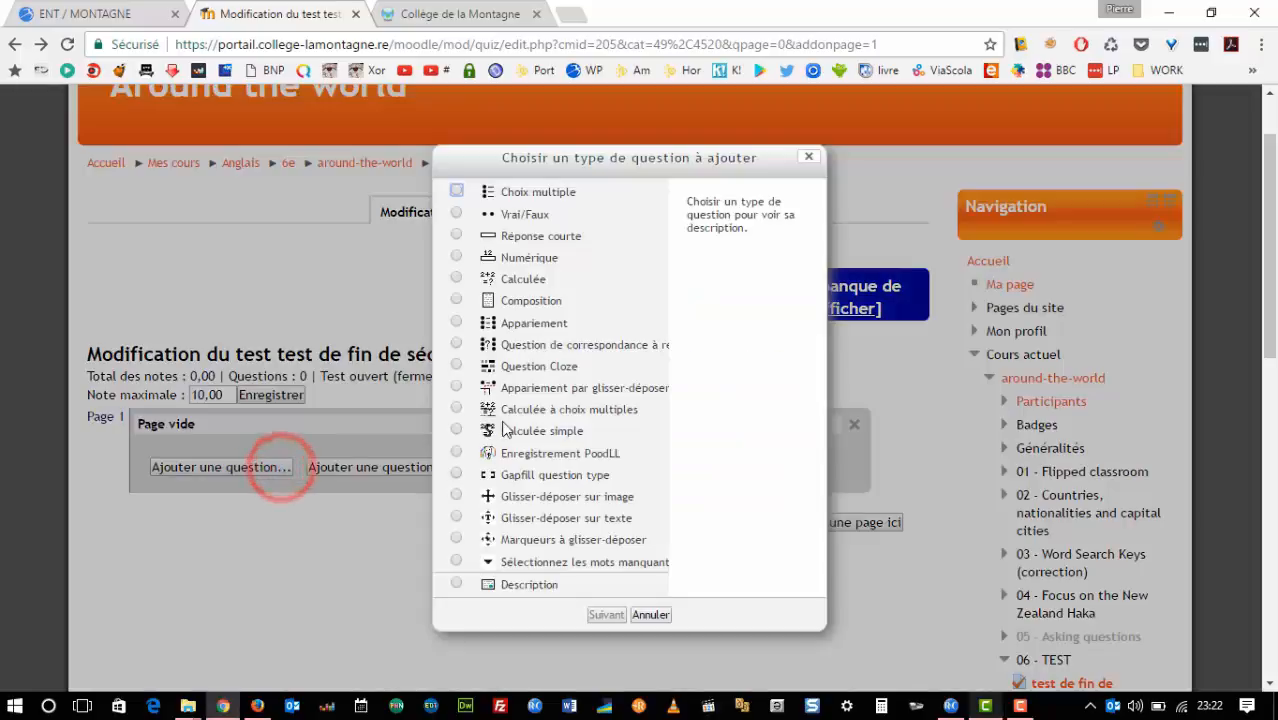
click(459, 365)
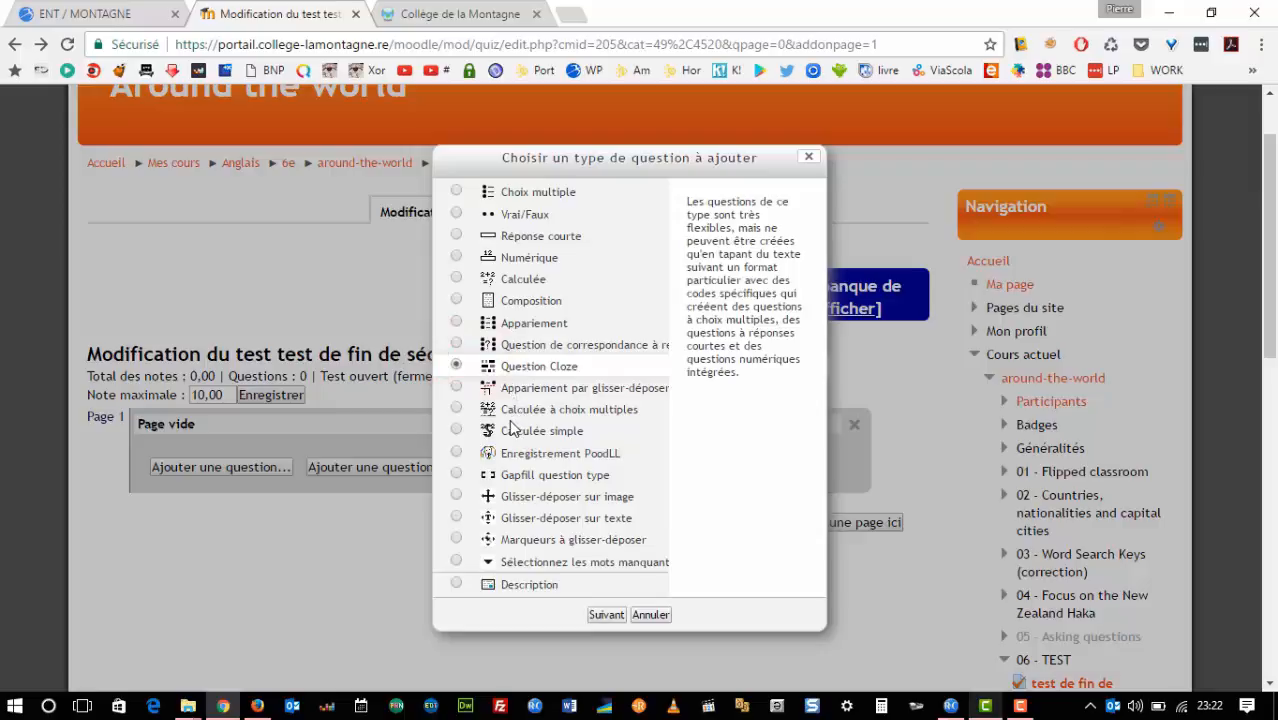
click(606, 615)
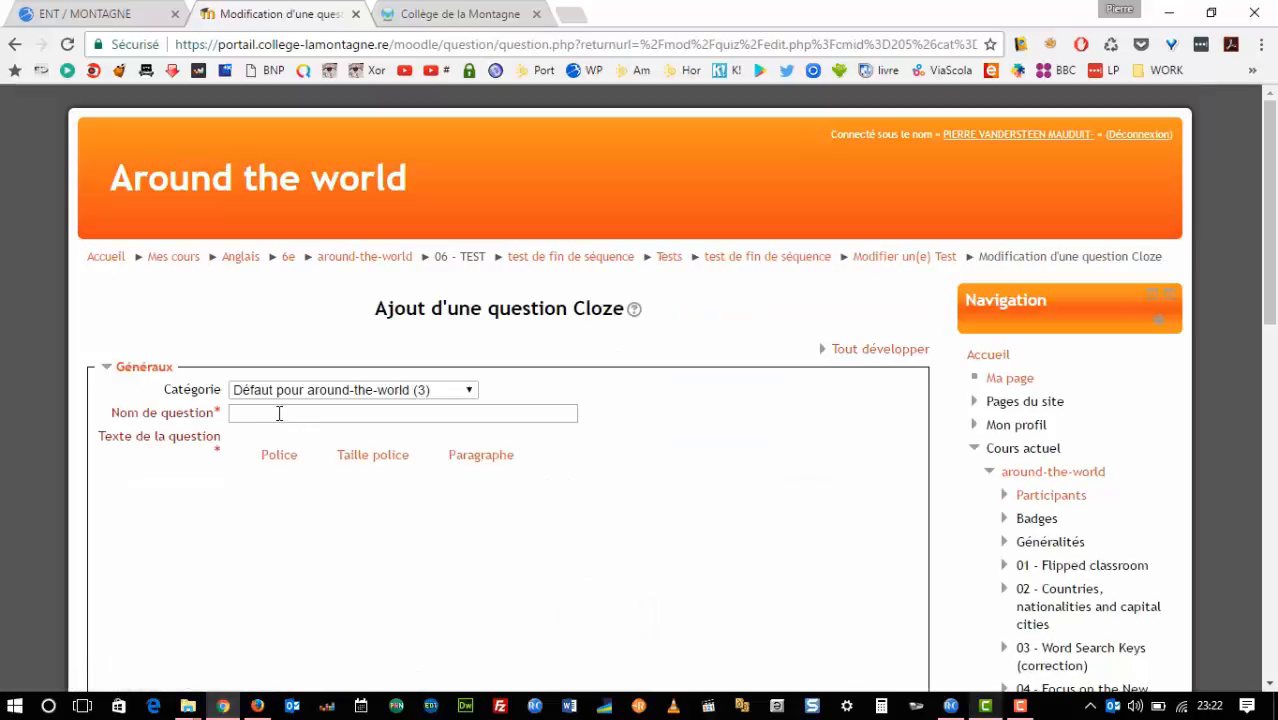
Name the question "around-01" and enter the bold heading "Question 1 : Compléter avec le/les mots qui convient/conviennent." in the question text.
click(276, 412)
text(around)
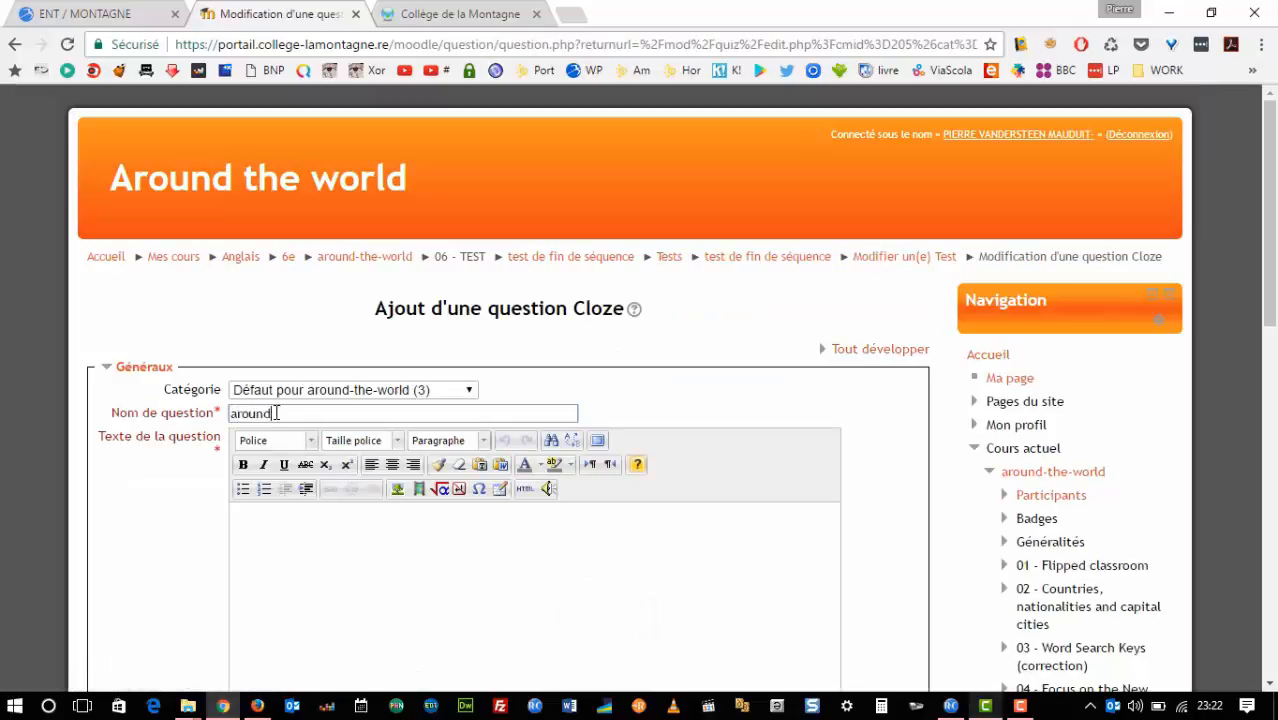
text( 01)
click(341, 552)
text(Question 1 : Compléter avec le/les mots qui convient/conviennent.)
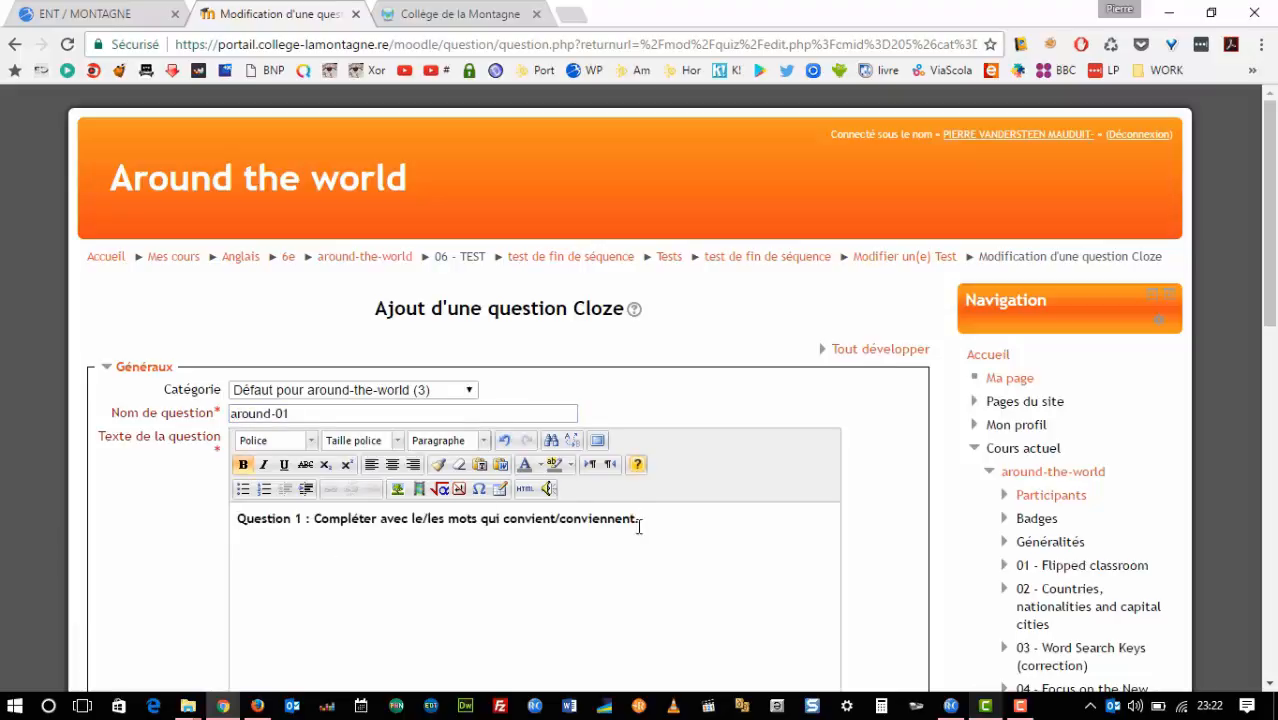
Underline the whole "Question 1" heading and colour it blue.
drag(656, 518, 230, 518)
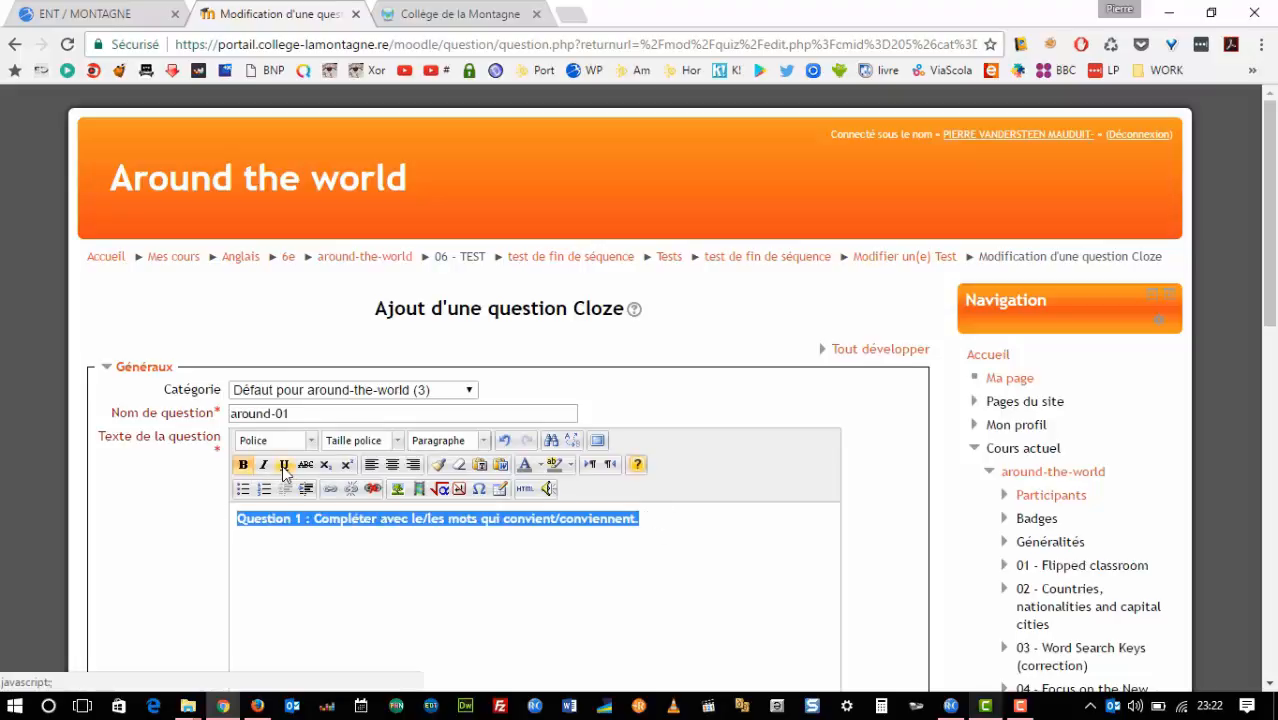
click(284, 464)
click(541, 465)
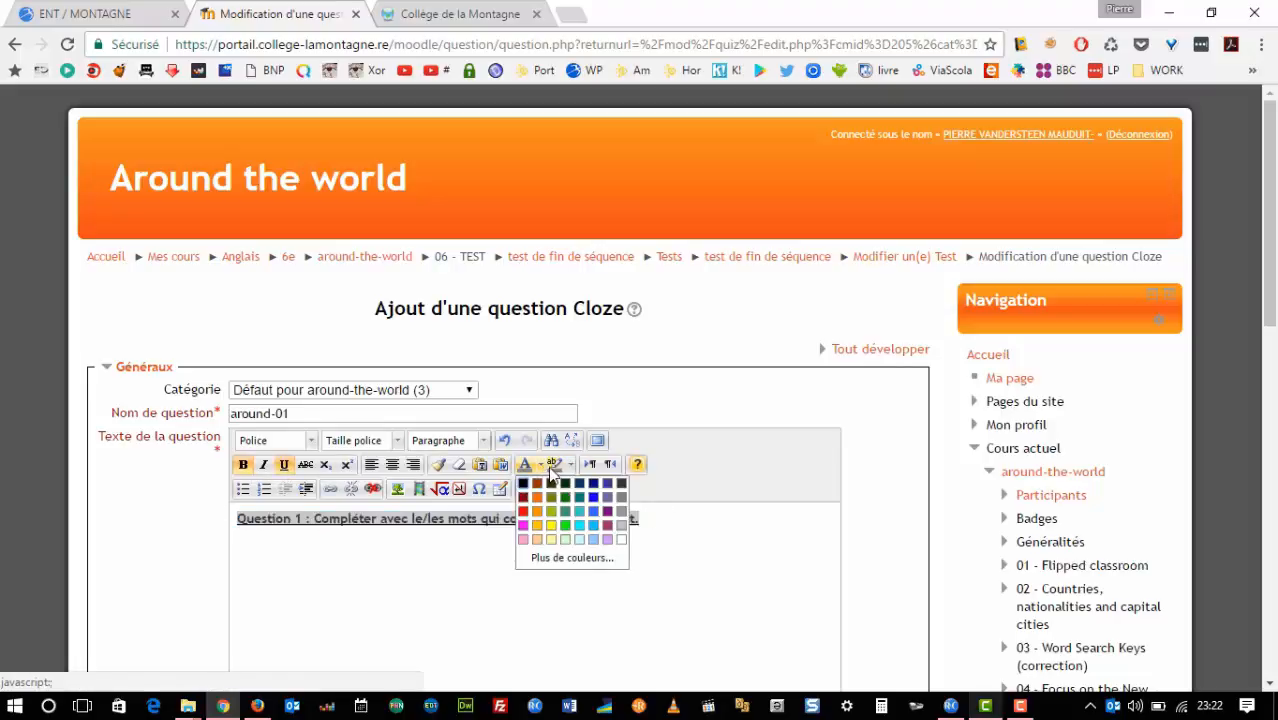
click(594, 500)
click(650, 519)
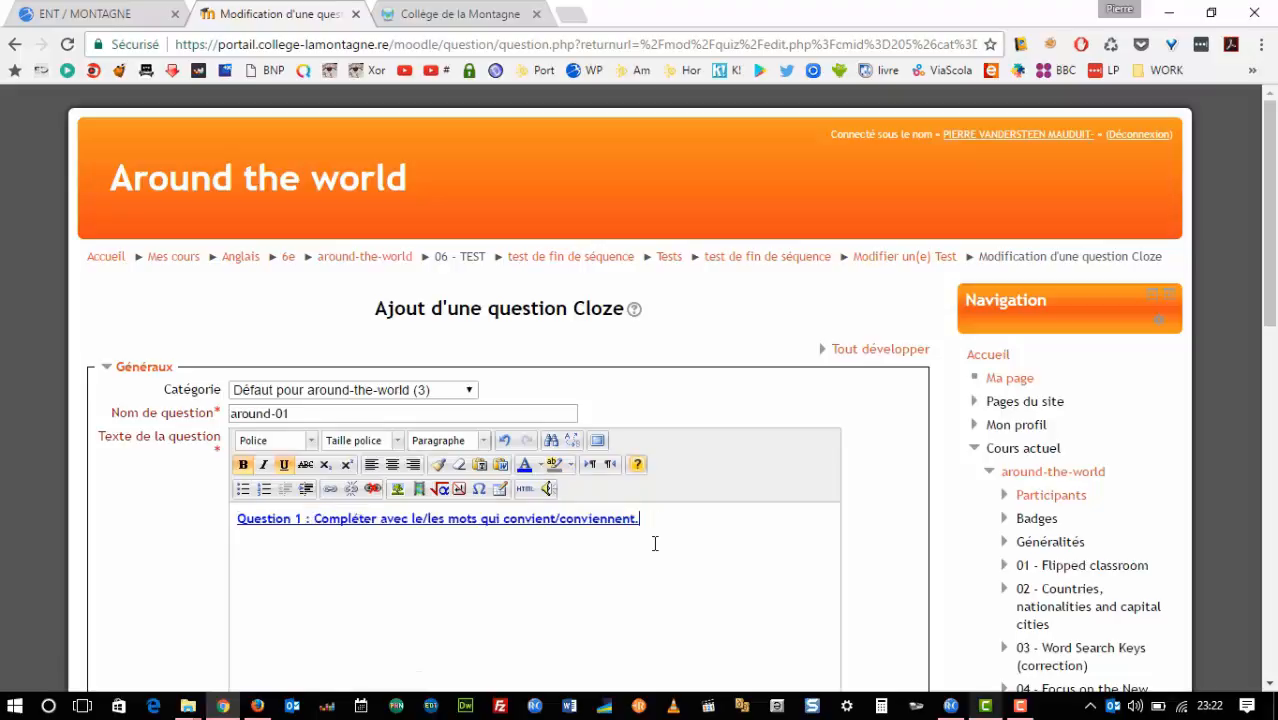
Add the line "Réponse courte:" below the heading, without bold formatting.
key(Return)
click(244, 466)
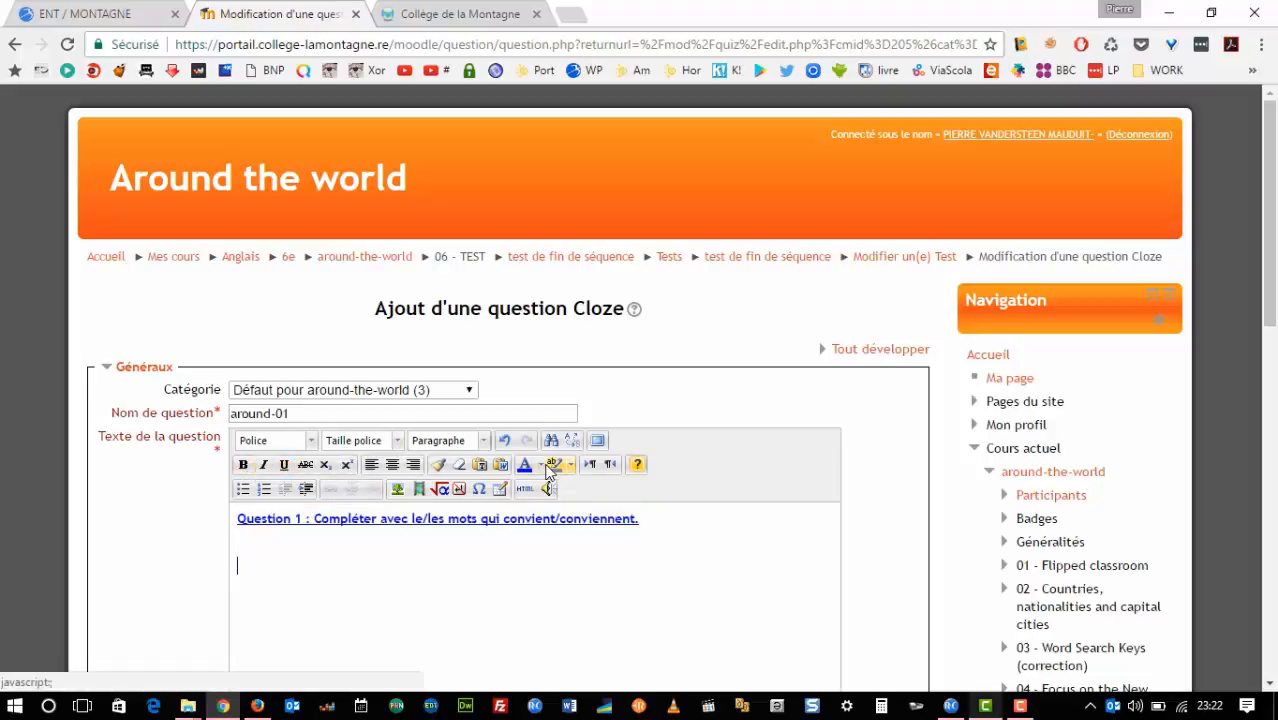
click(546, 474)
click(482, 548)
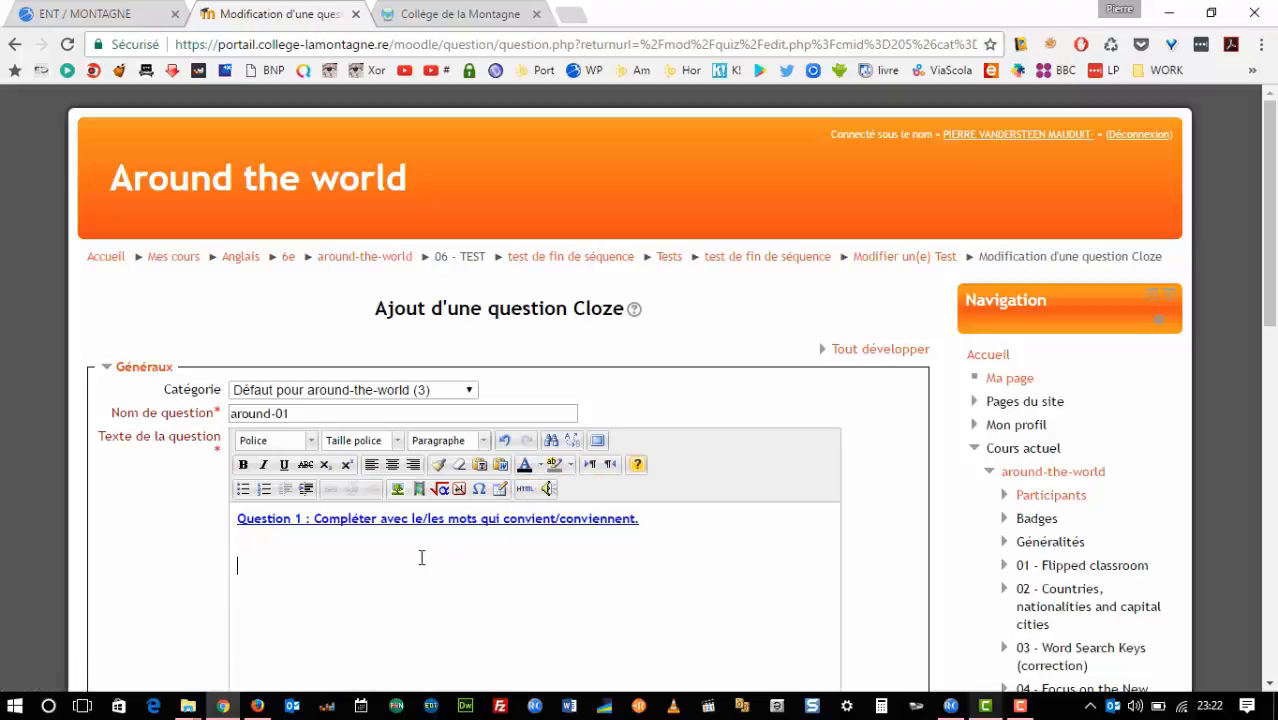
text(Réponse)
key(BackSpace)
key(BackSpace)
key(BackSpace)
key(BackSpace)
key(BackSpace)
key(BackSpace)
key(BackSpace)
key(BackSpace)
text(Réponse courte:)
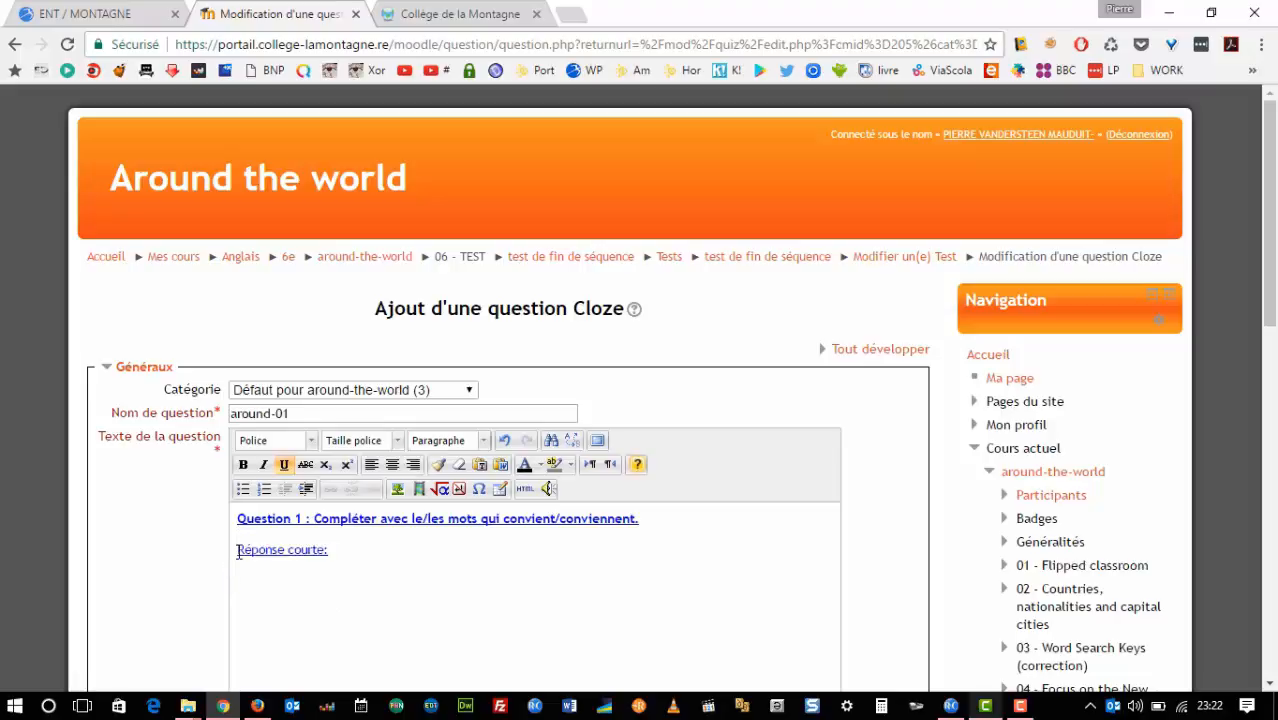
Remove the underline from the "Réponse courte:" line and place the cursor on the line below it.
drag(237, 549, 398, 608)
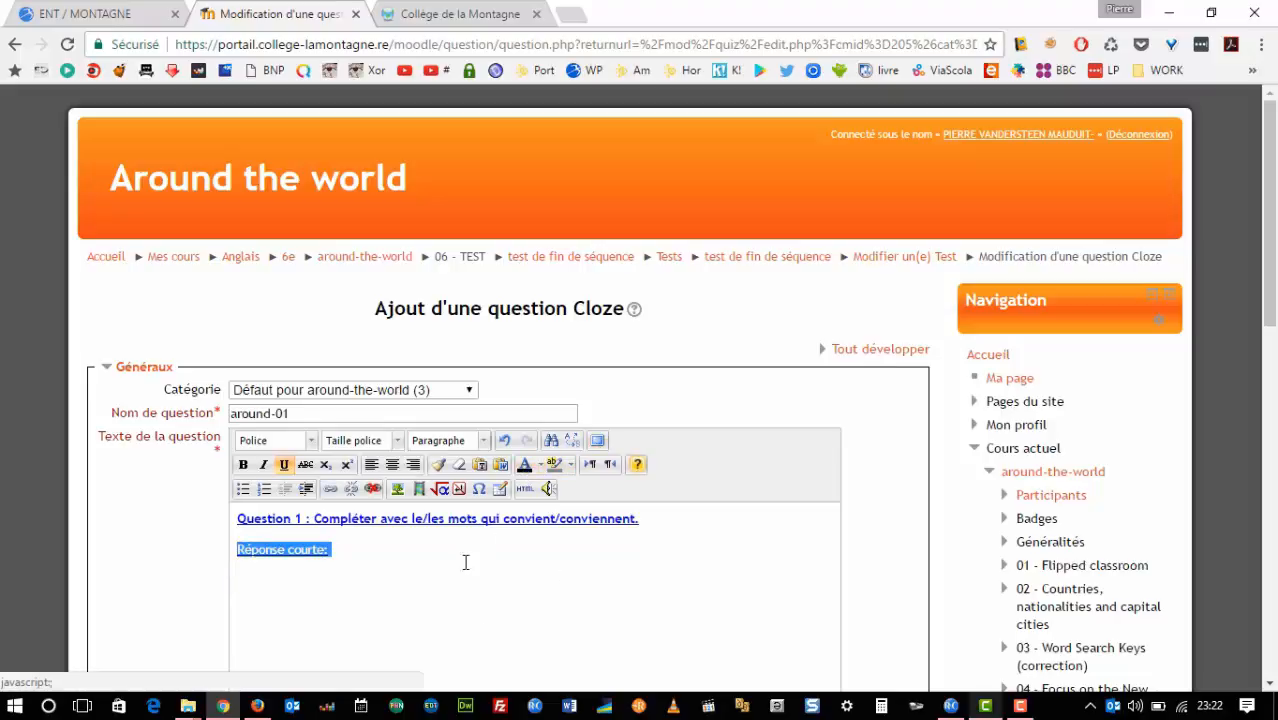
click(284, 464)
click(290, 570)
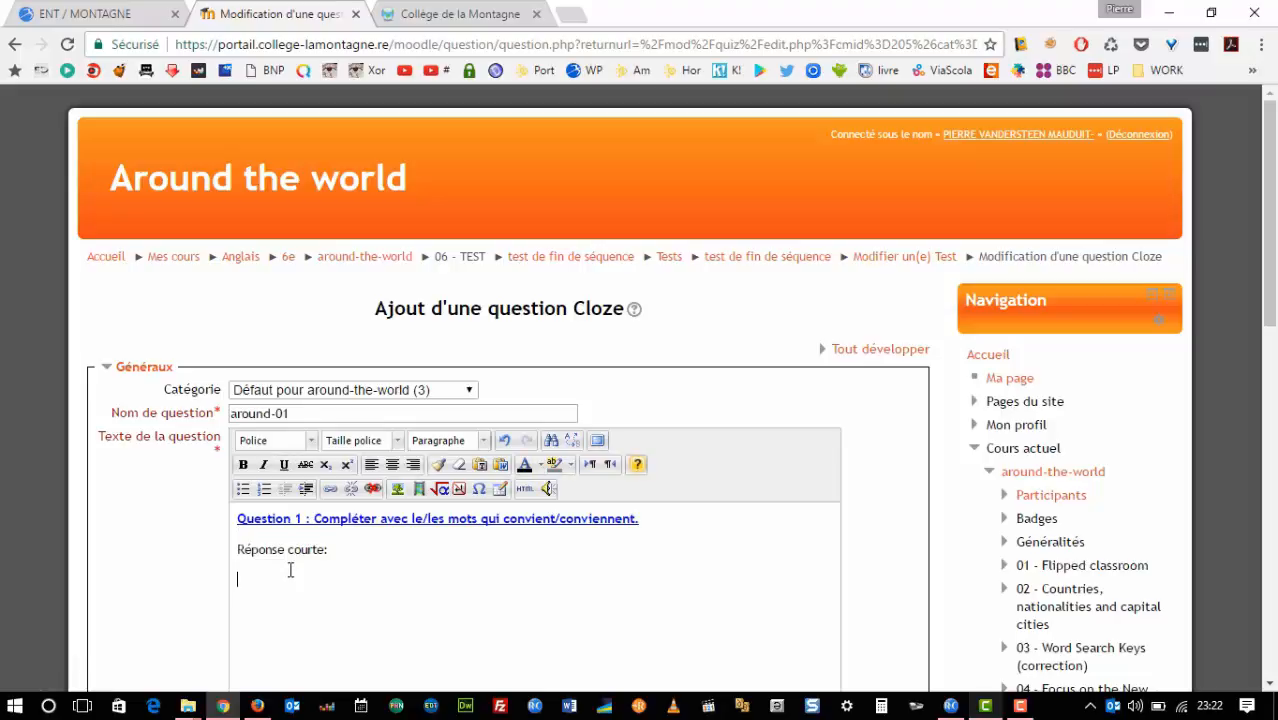
Write the sentence beginning "Wellington is the capital city of" under "Réponse courte:".
text(Wellington is the capitra)
key(BackSpace)
text(l c)
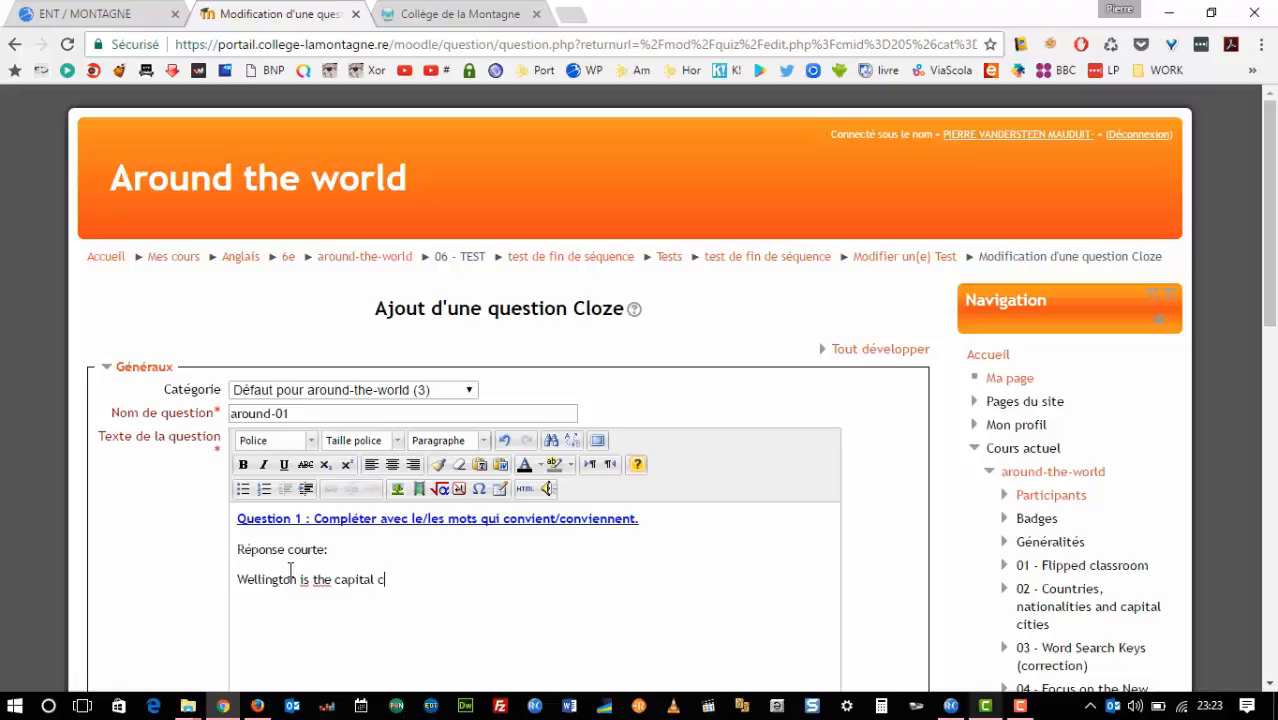
text(ity of)
Insert a Cloze sub-question in the "Réponse courte" format after the Wellington text, with "New Zealand" as the 100% correct answer.
click(638, 466)
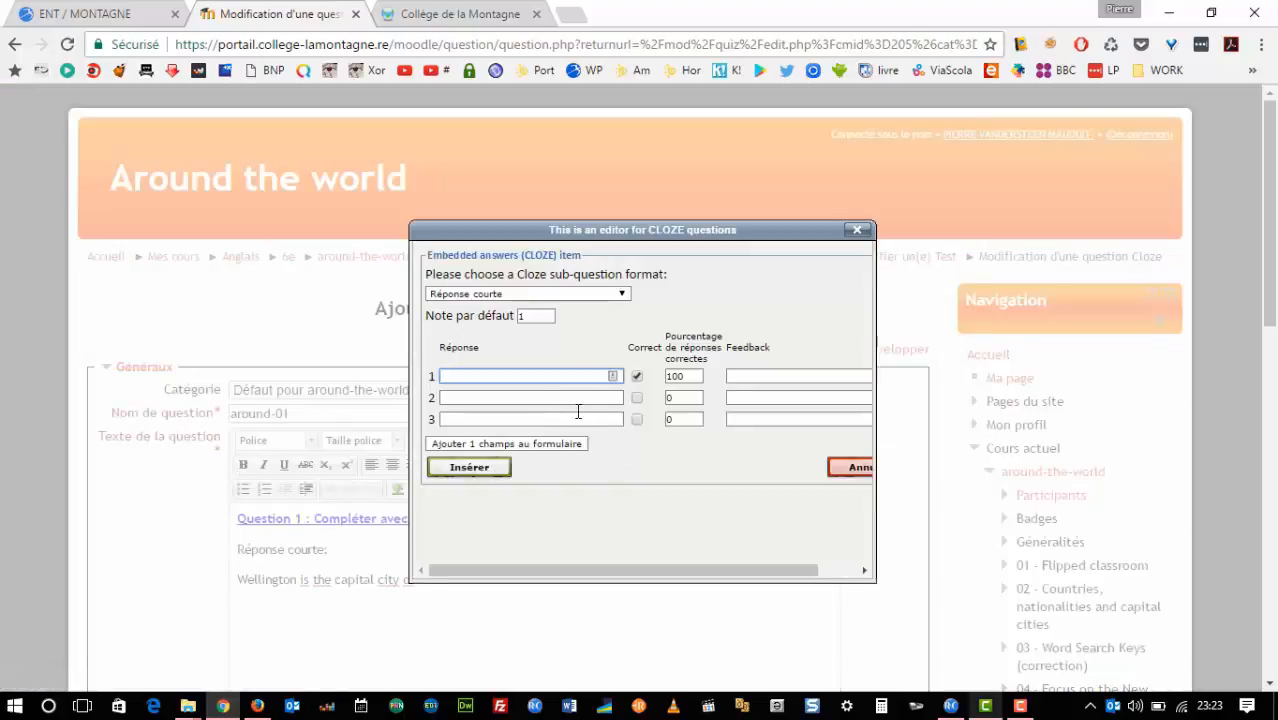
click(525, 295)
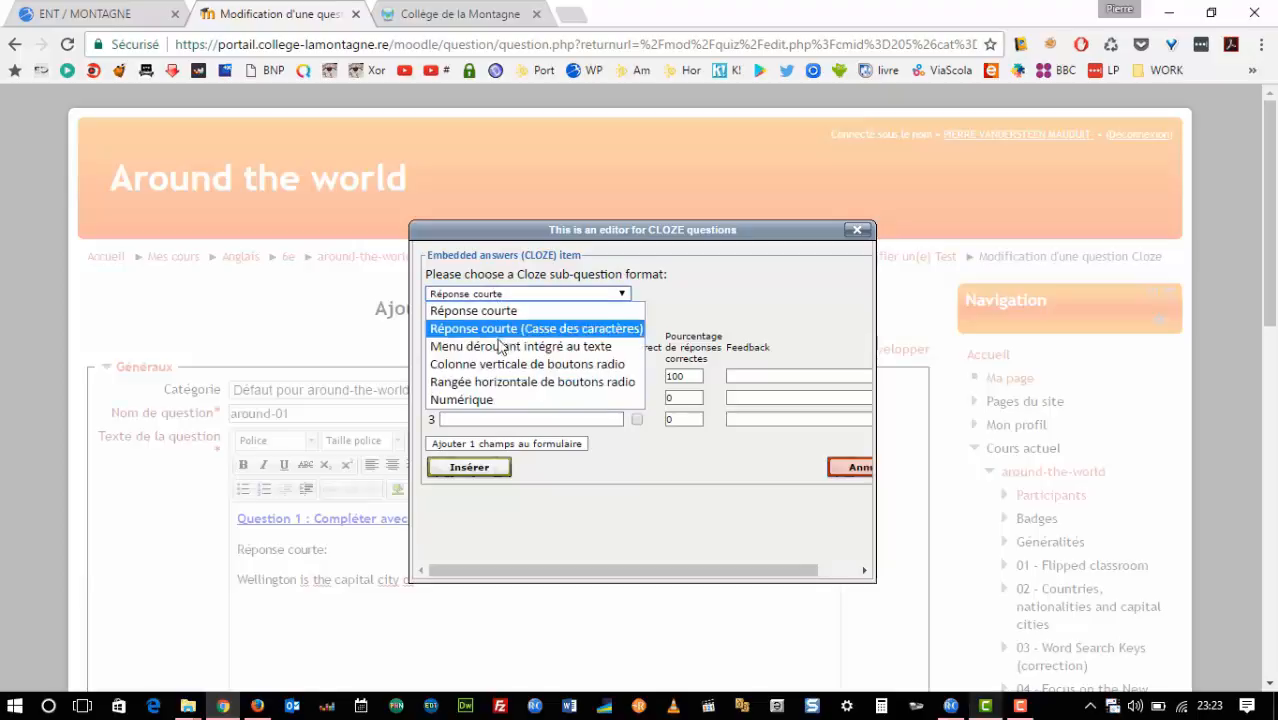
click(505, 311)
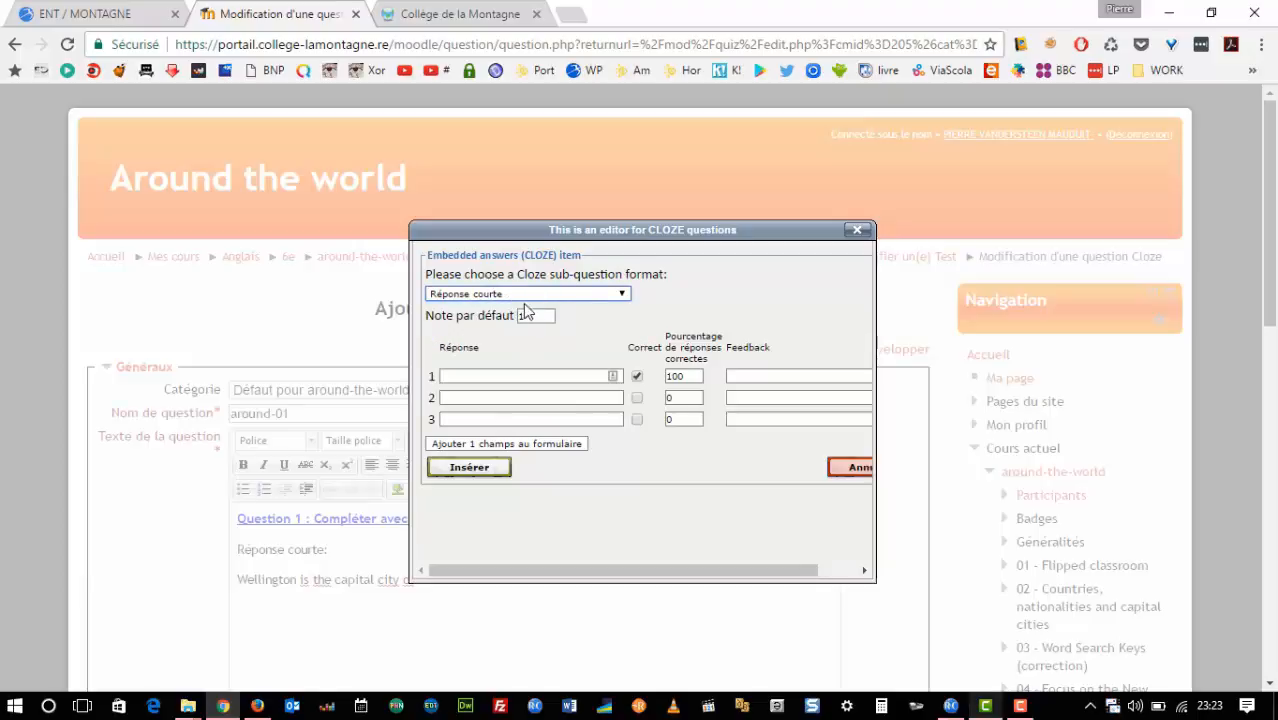
click(458, 377)
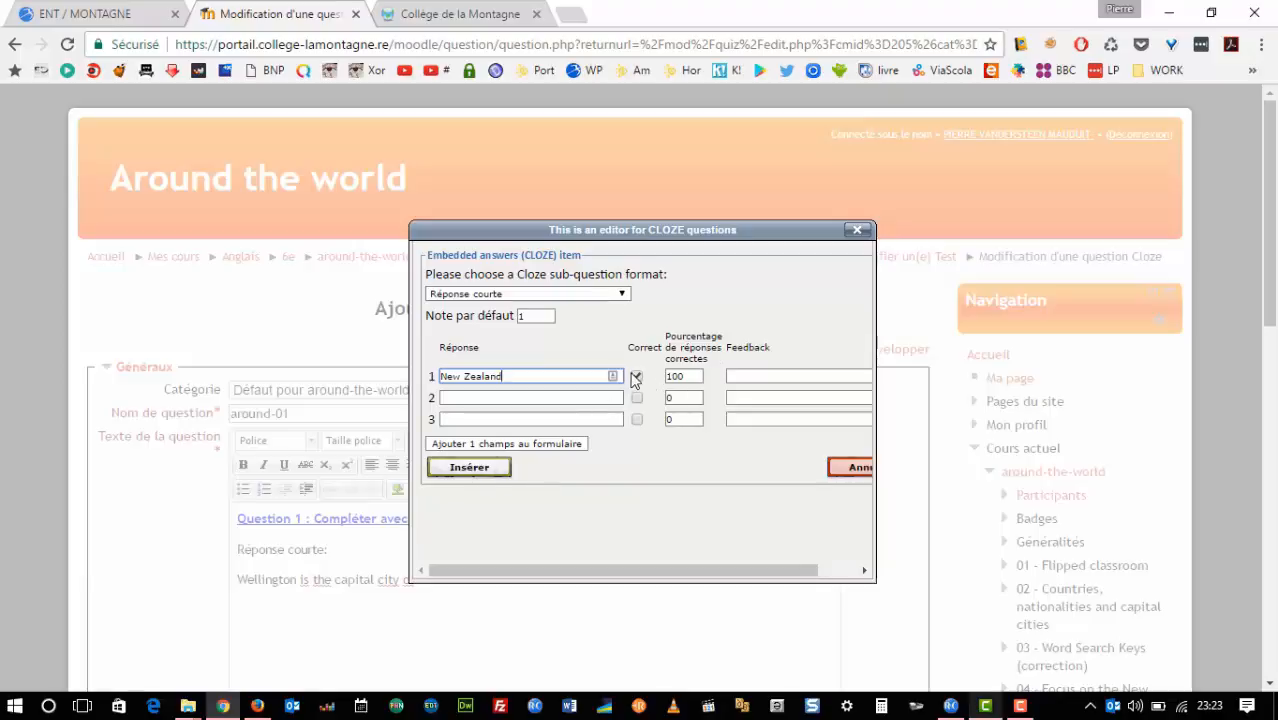
click(470, 468)
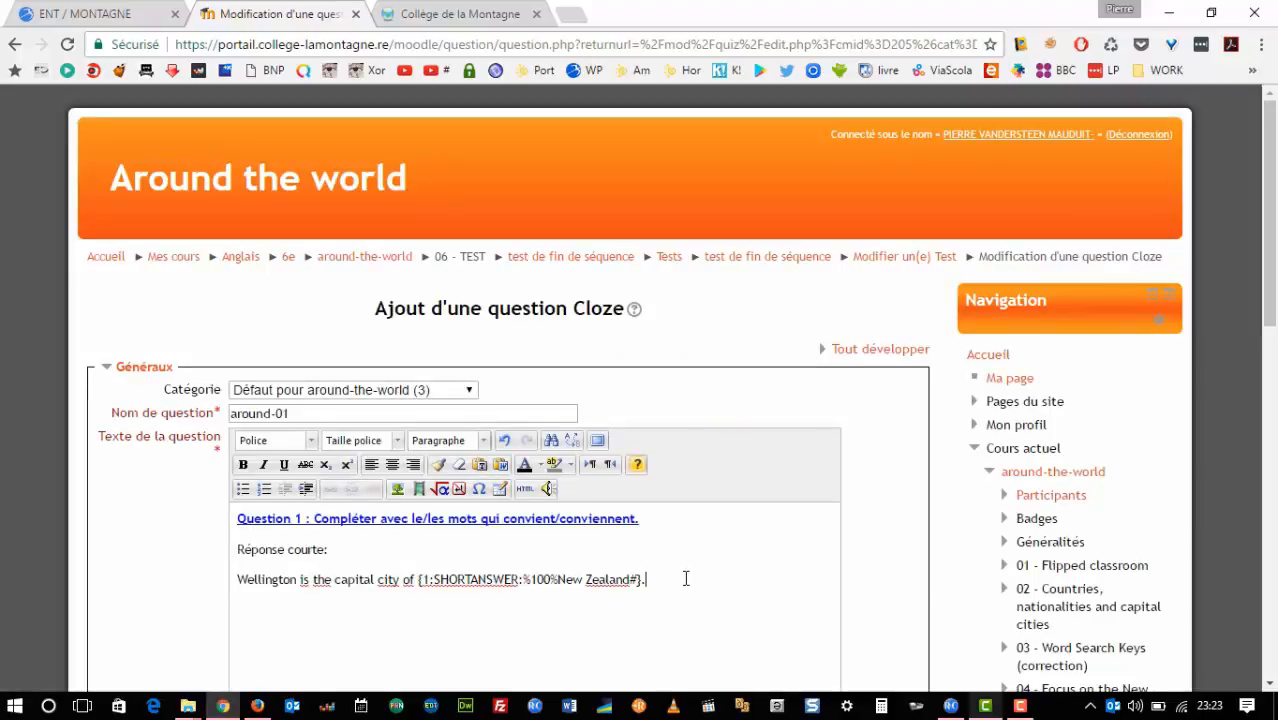
Start a new line after the Wellington sentence and prefix the "Réponse courte:" label with "1-".
key(Return)
click(240, 547)
text(1-)
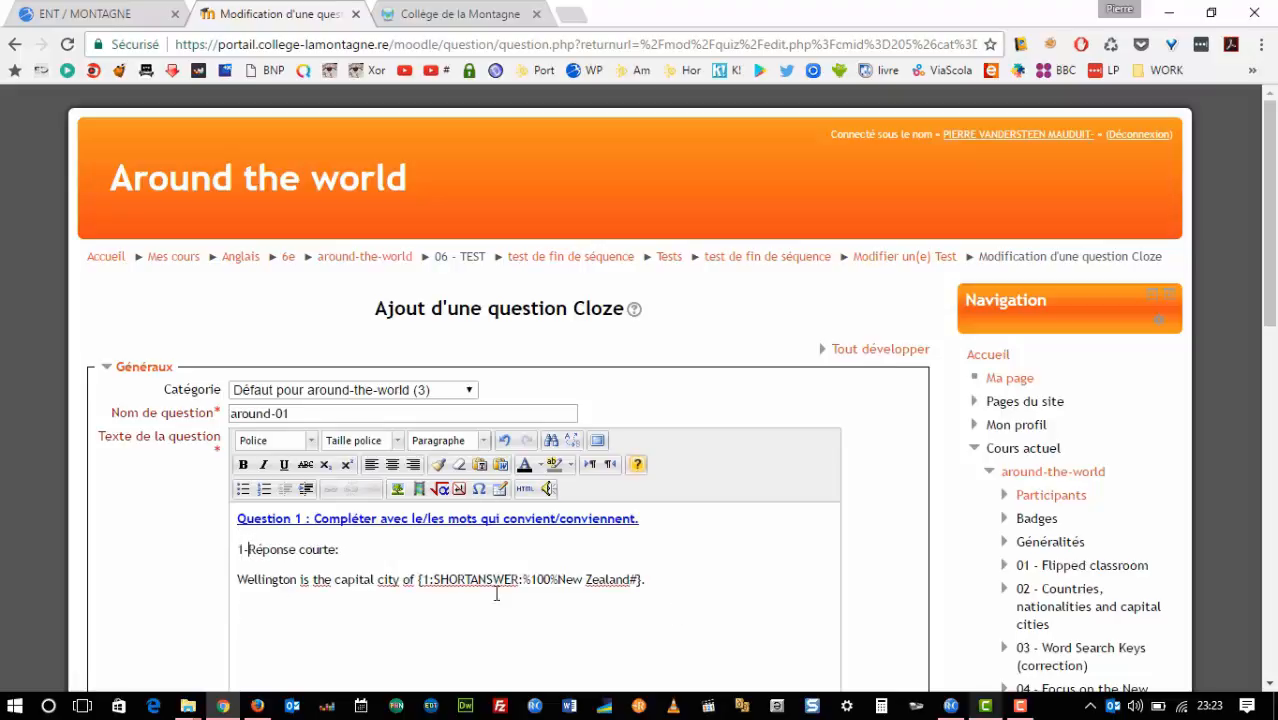
Add the label "2-Réponse à menu déroulant:" and, below it, the sentence beginning "The capital city of Australia is".
click(709, 594)
text(2-Réponse à menu déroula)
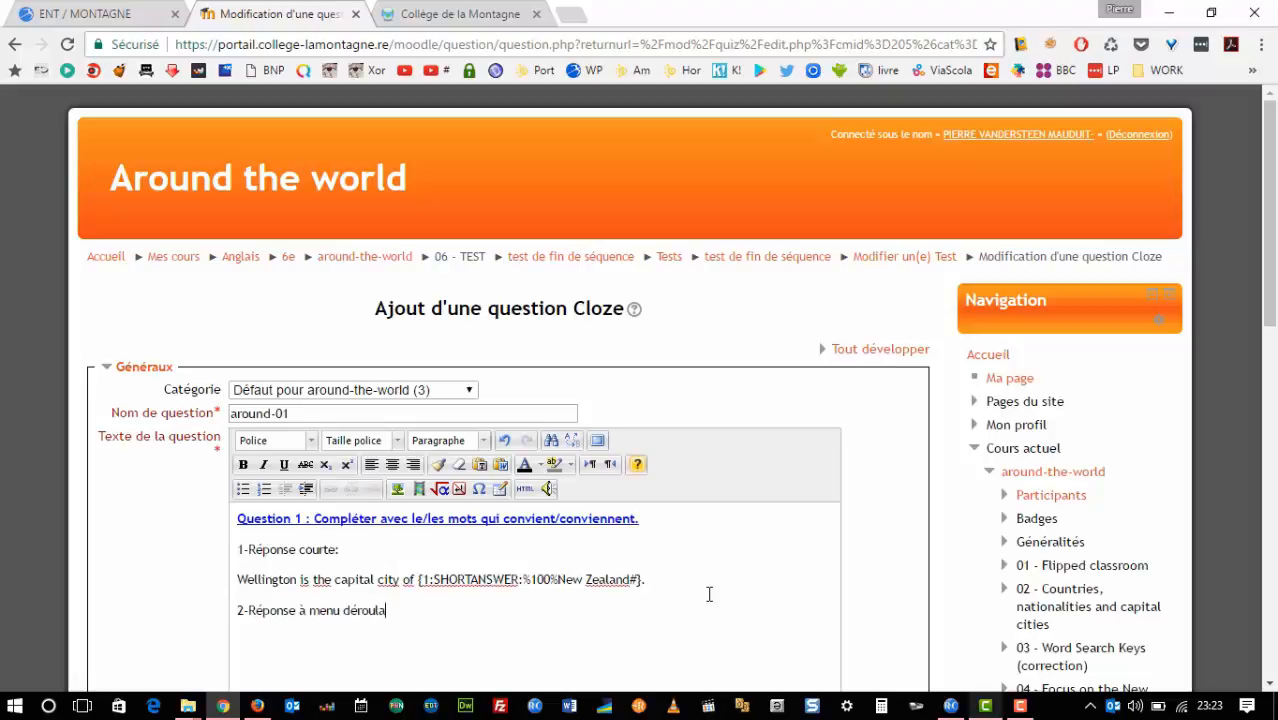
text(nt: T)
text(he )
text(capital)
text( city of)
text( A)
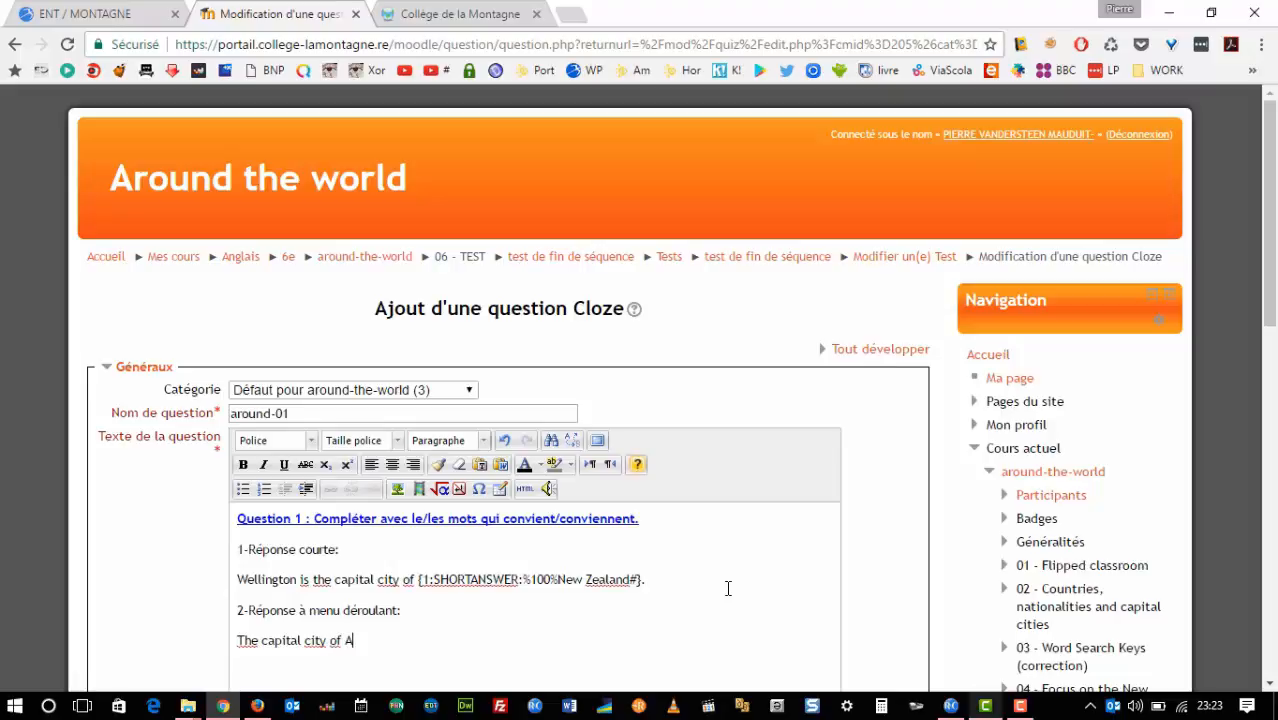
text(ustralia is)
Set up a "Menu déroulant intégré au texte" sub-question after the Australia text, with "Canberra" as the correct first answer at 100%.
click(637, 464)
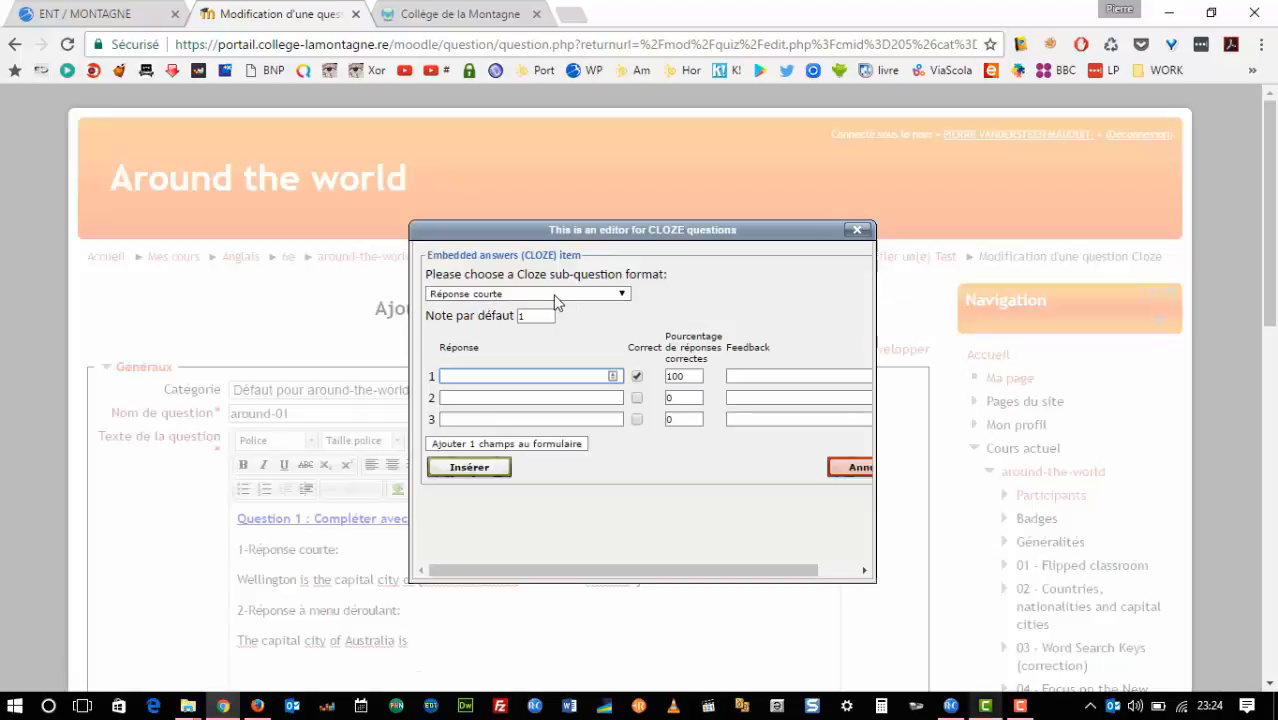
click(557, 295)
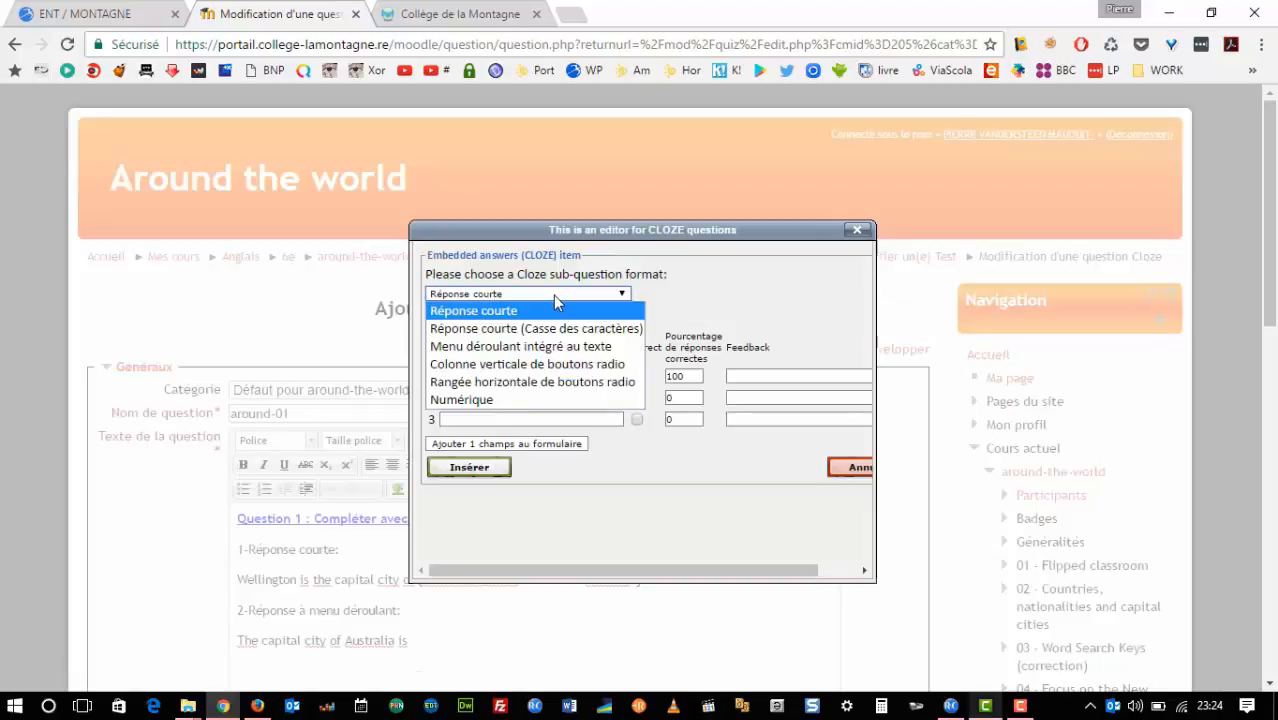
click(565, 347)
click(496, 376)
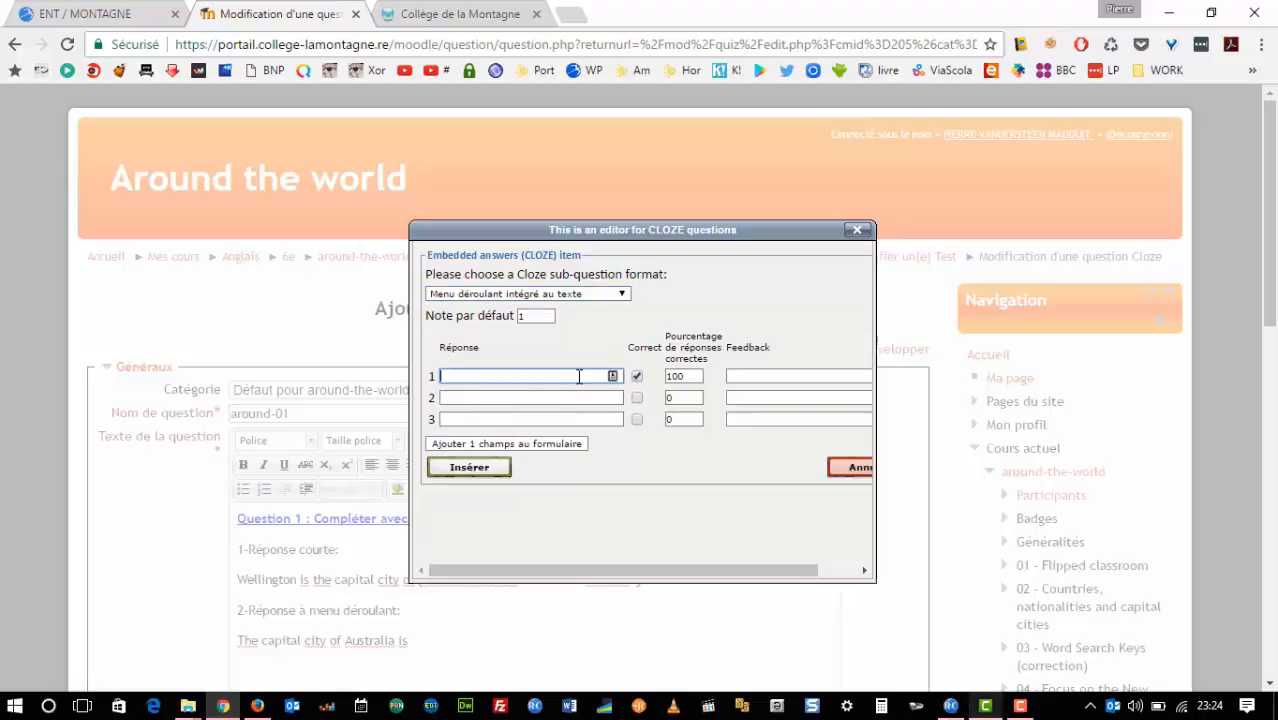
click(637, 397)
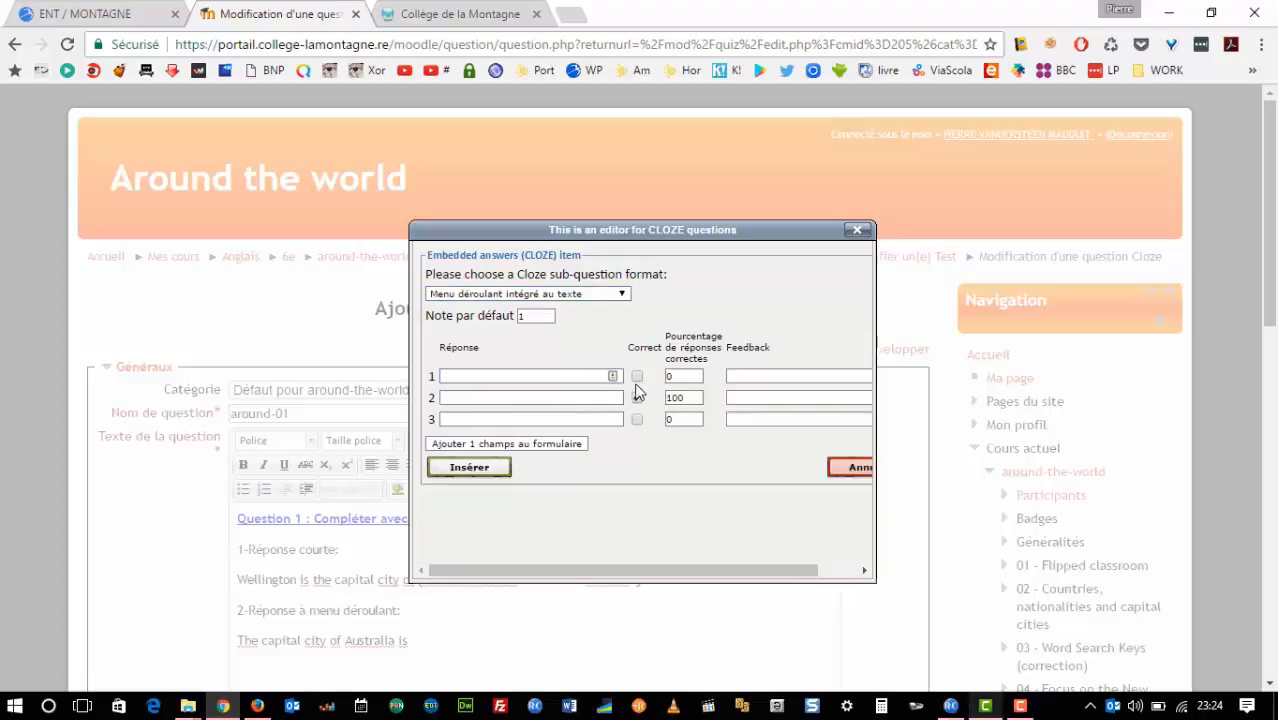
click(637, 376)
click(605, 376)
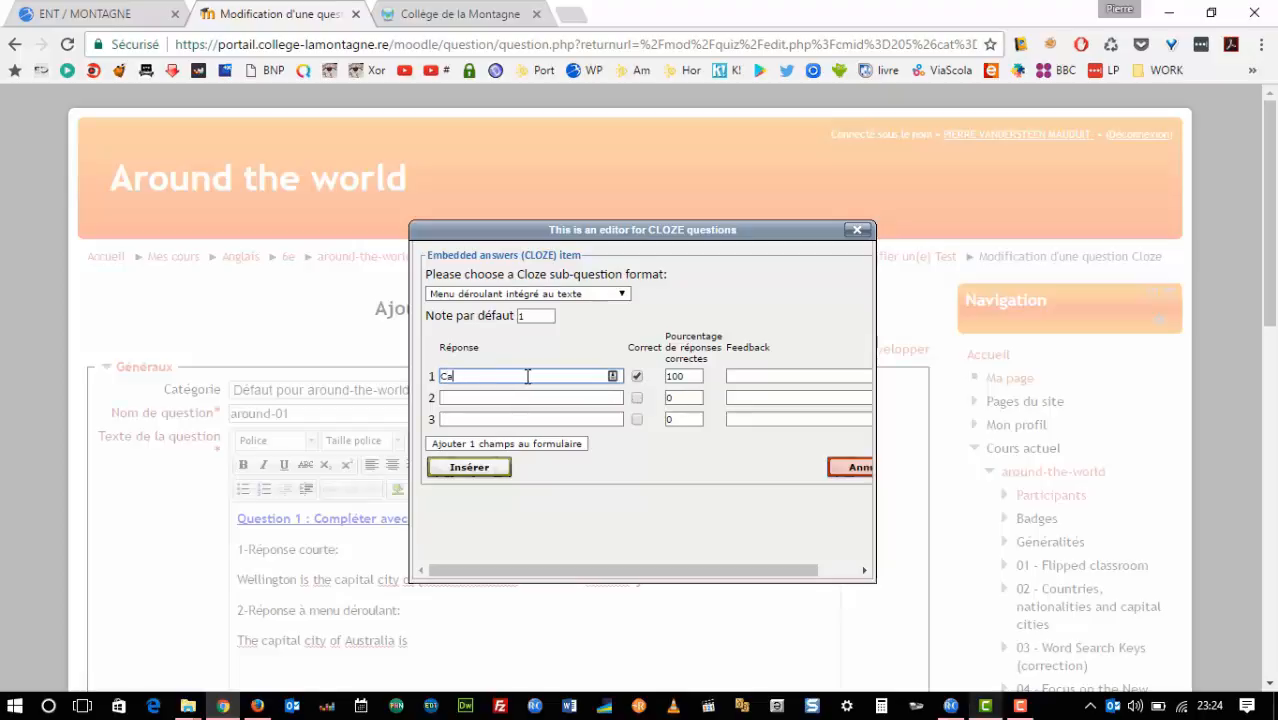
key(Tab)
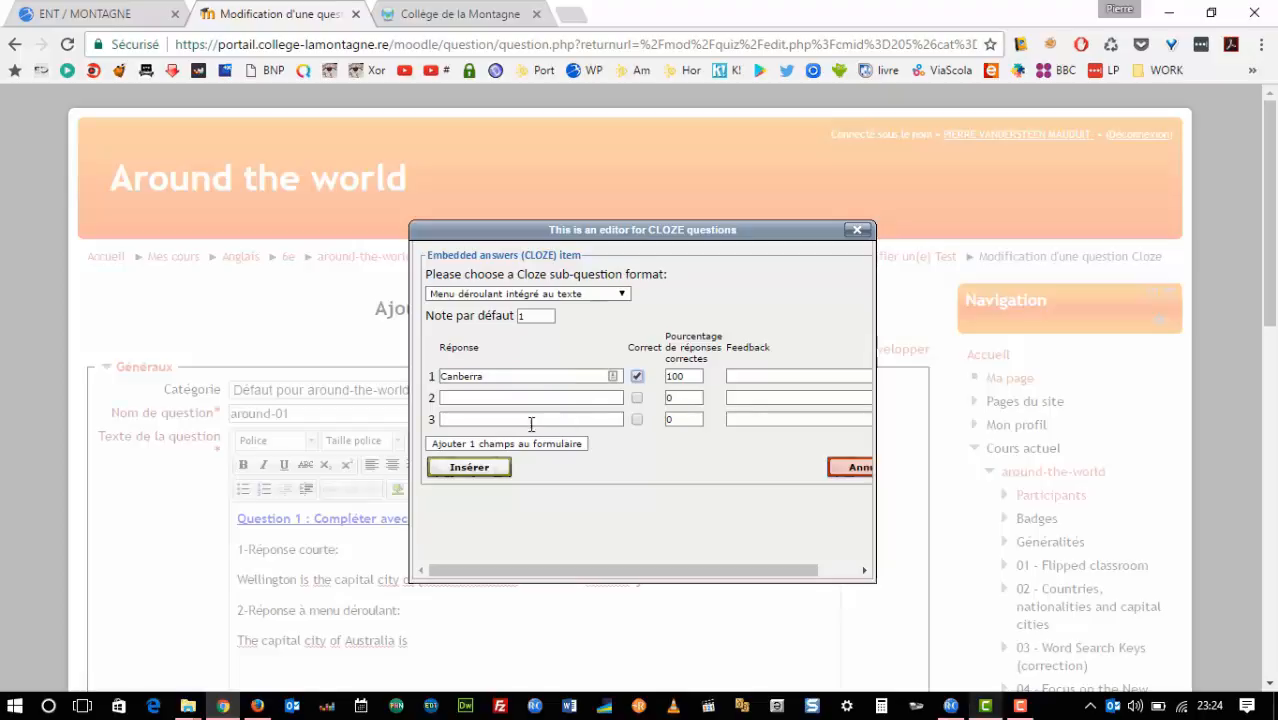
Add "Perth", "Sydney" and "Melbourne" as wrong answers, using an extra fourth field, and insert the sub-question.
click(480, 400)
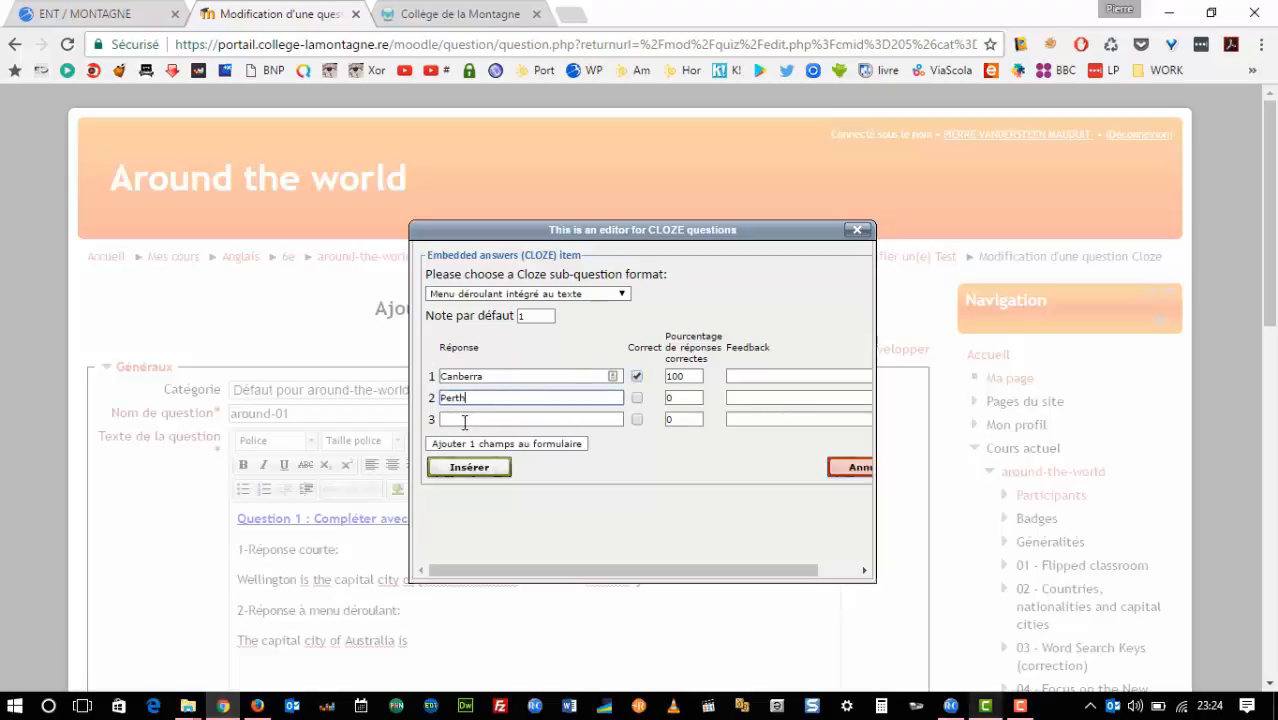
click(474, 419)
text(sydney)
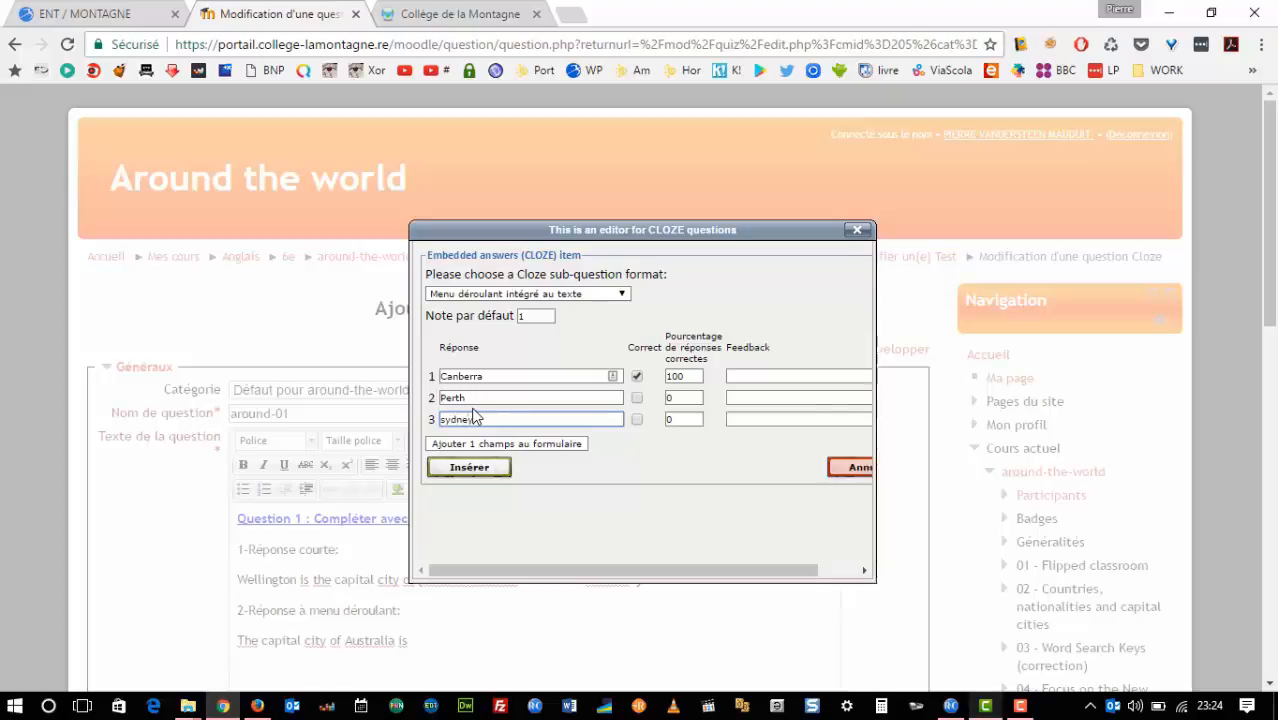
click(445, 419)
key(Delete)
text(S)
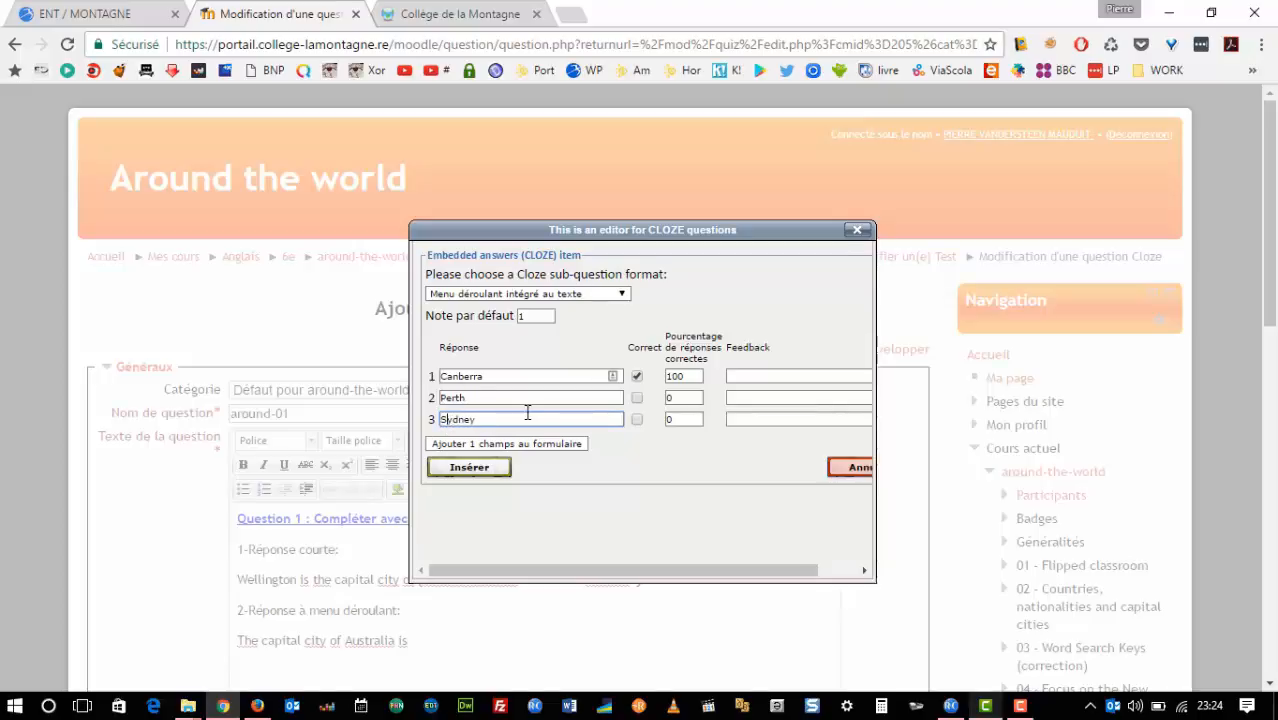
click(575, 447)
click(545, 443)
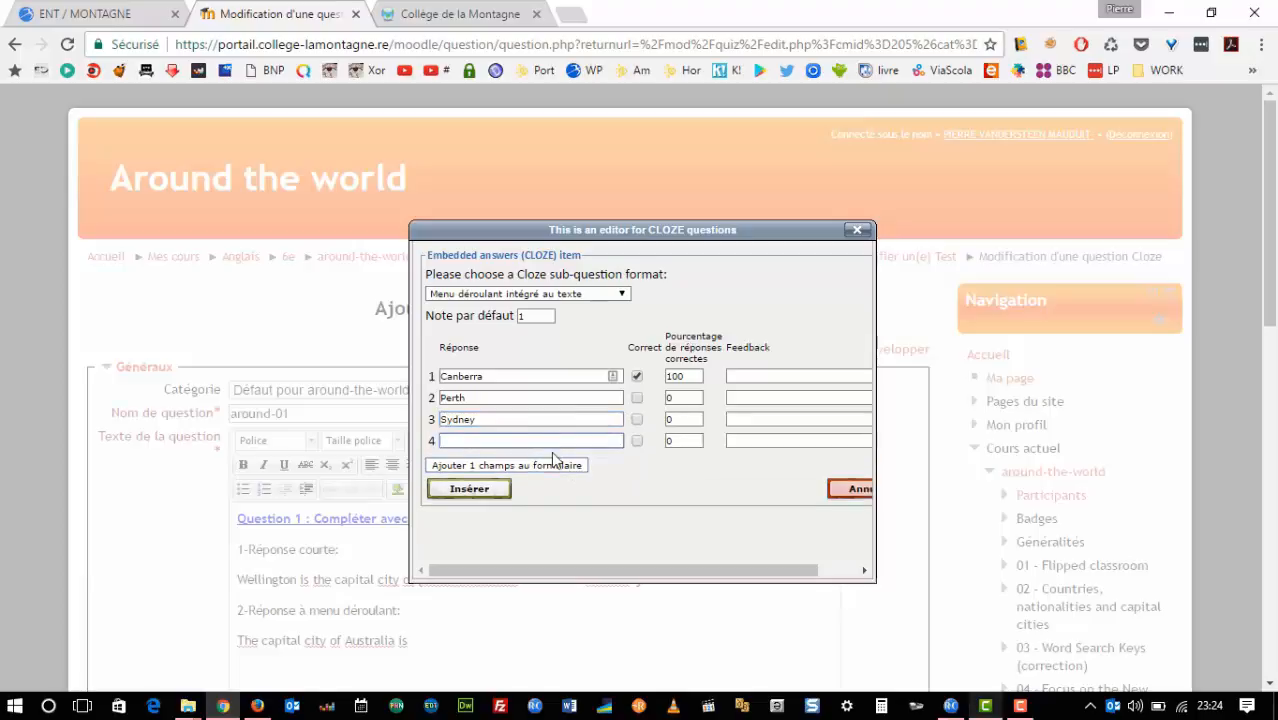
text(Melbourne)
click(472, 489)
Add the label "3-bouton radio:" and, below it, the sentence beginning "The American flag is called".
scroll(455, 500, down, 2)
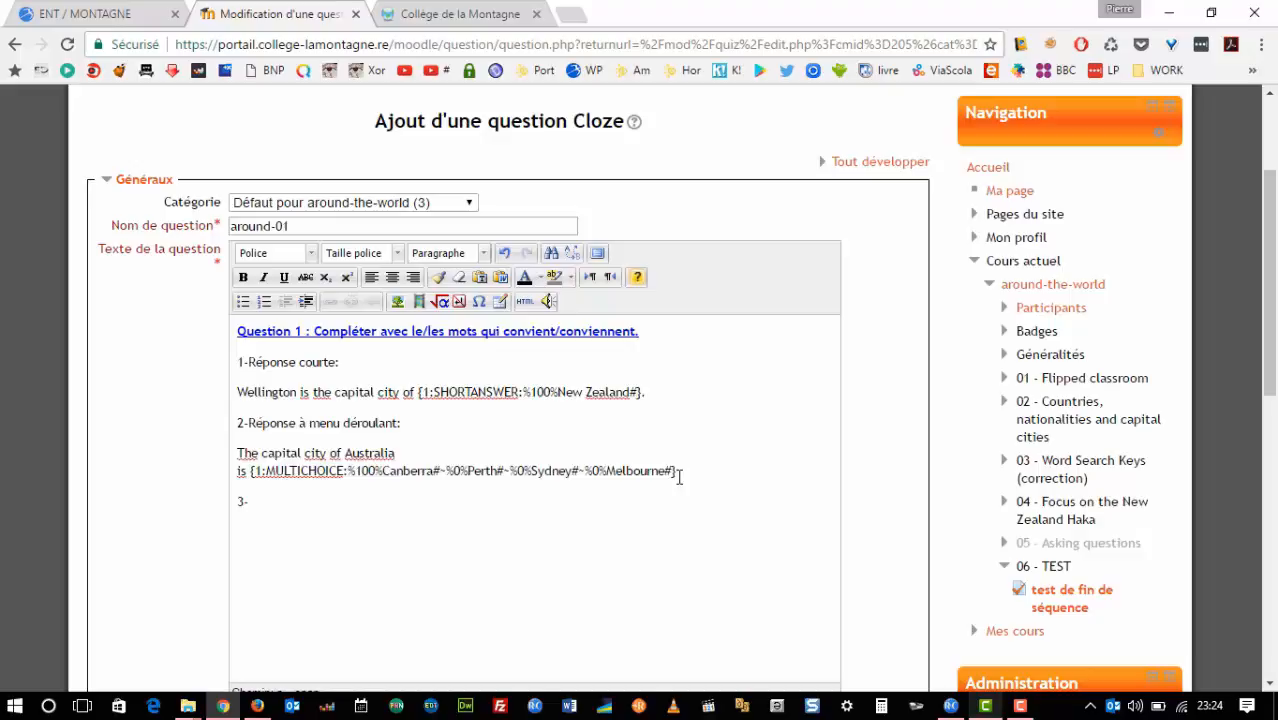
text(outon radio:)
text(Tje)
key(BackSpace)
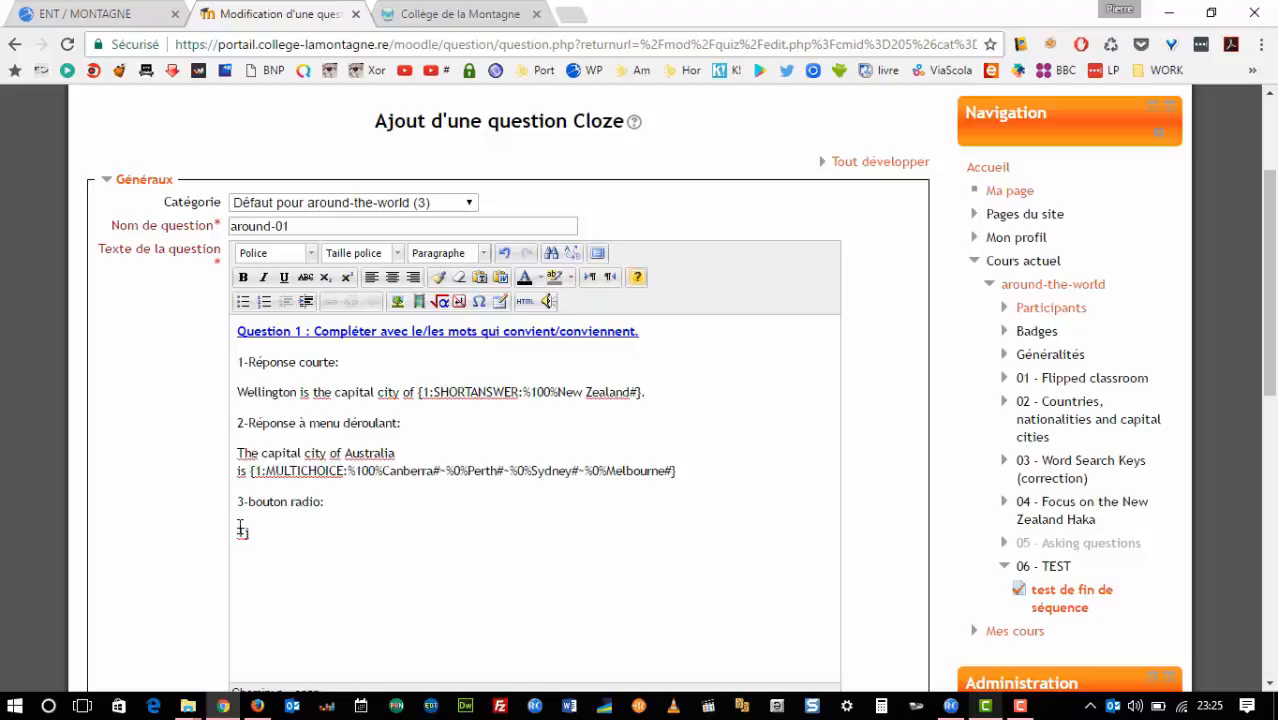
text(e american fl)
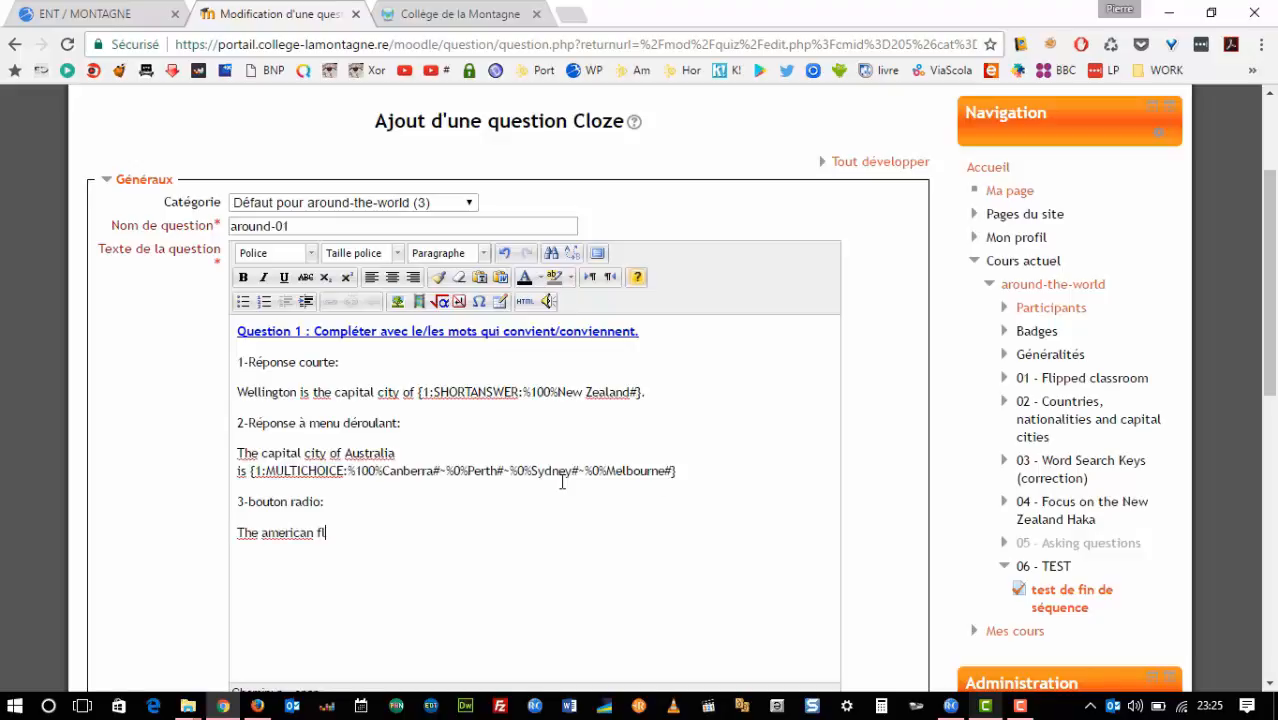
text(ag is called)
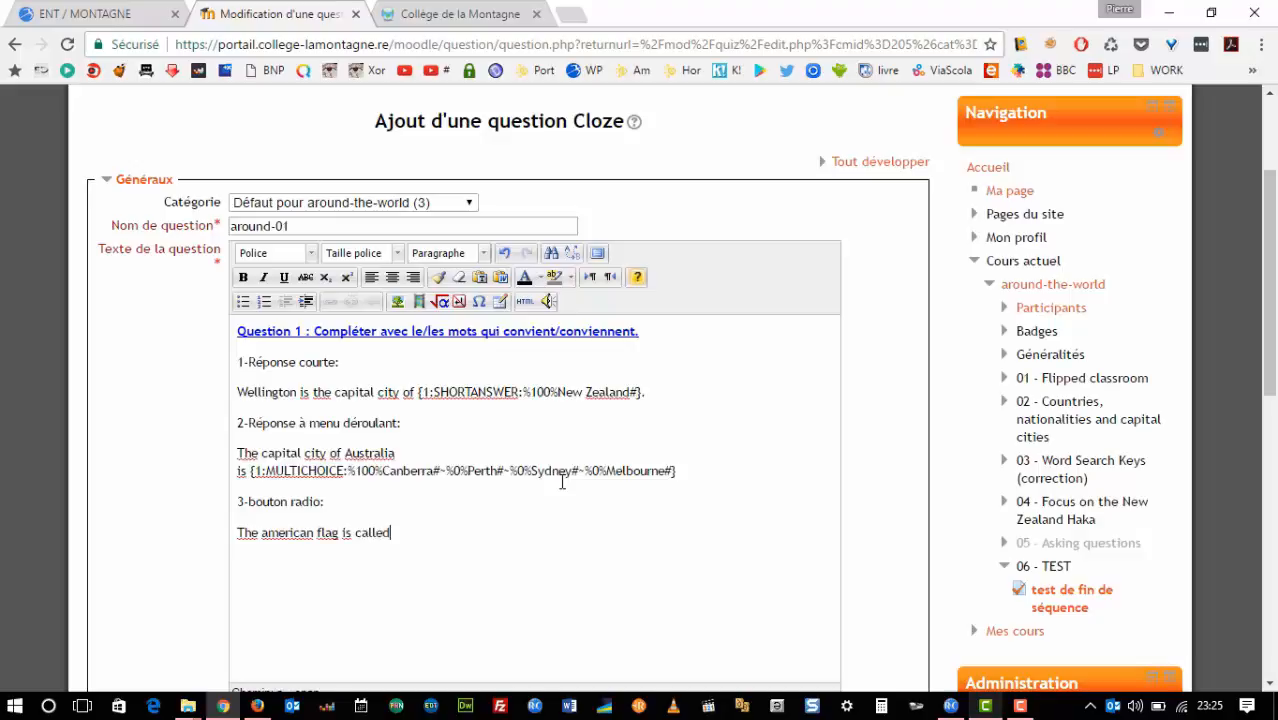
click(262, 530)
key(Delete)
text(A)
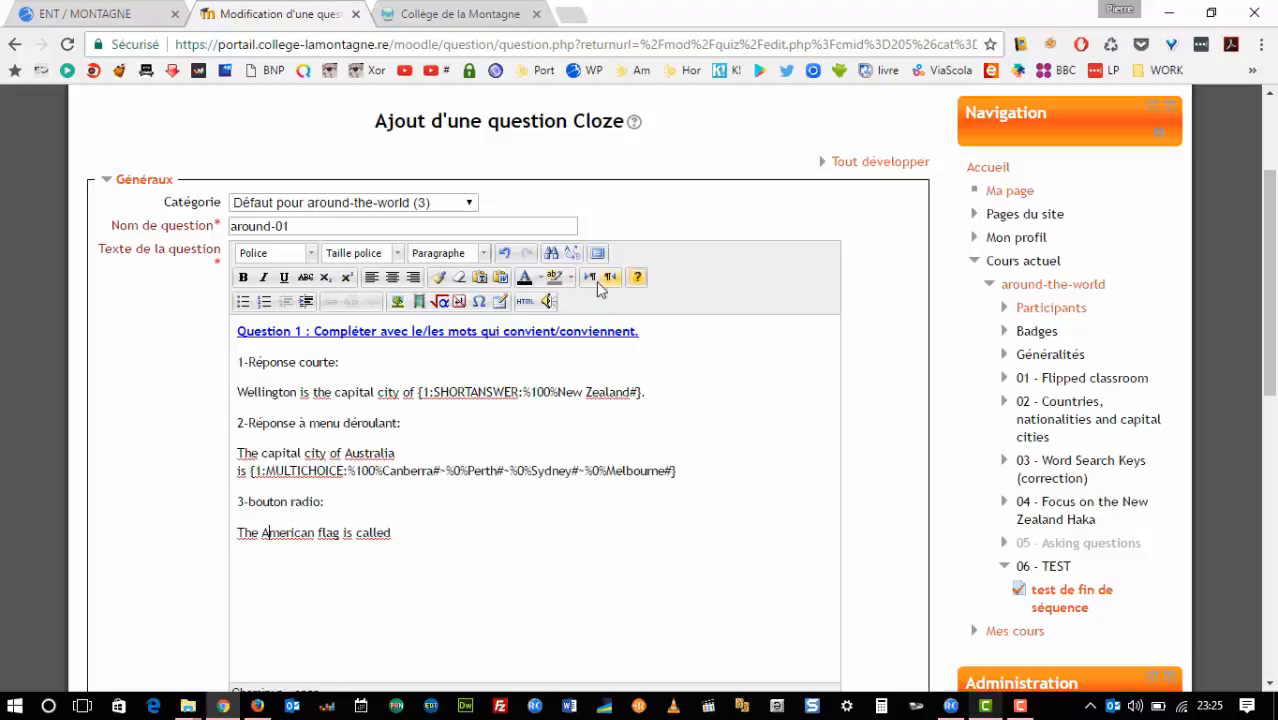
Set up a "Colonne verticale de boutons radio" sub-question after the American flag text, with "Stars and Stripes" as the correct first answer at 100%.
click(443, 519)
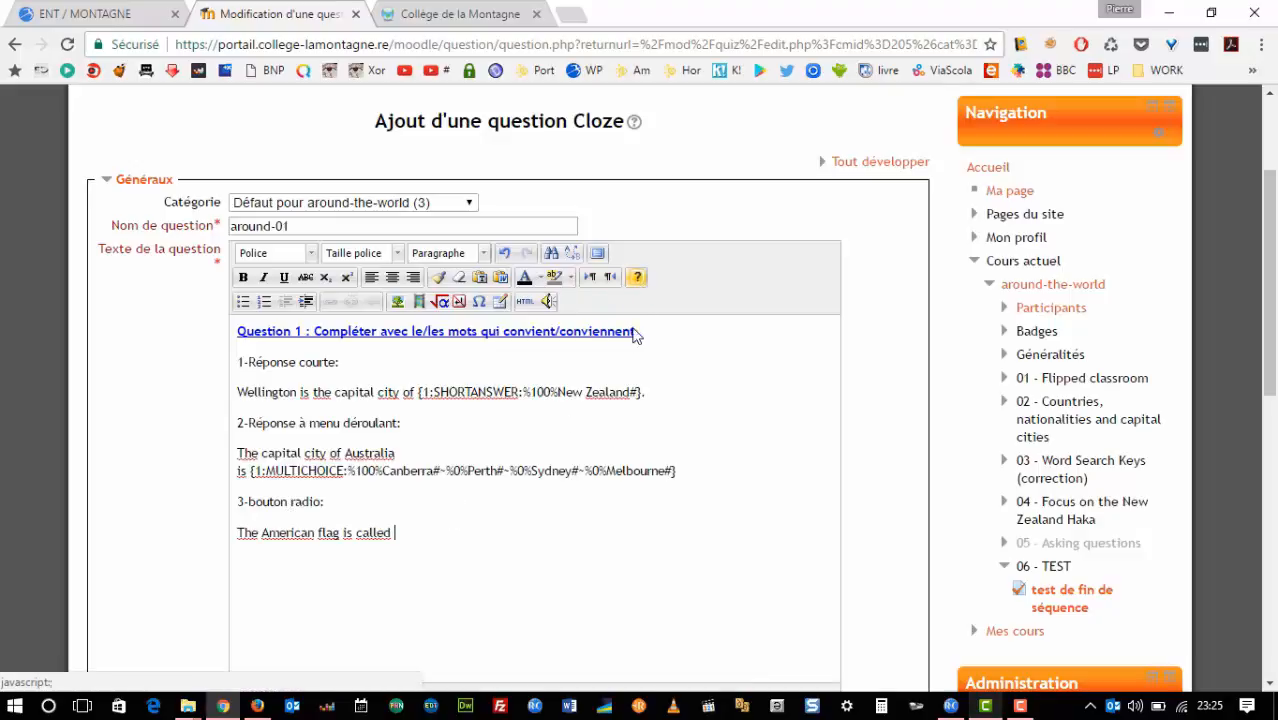
click(637, 278)
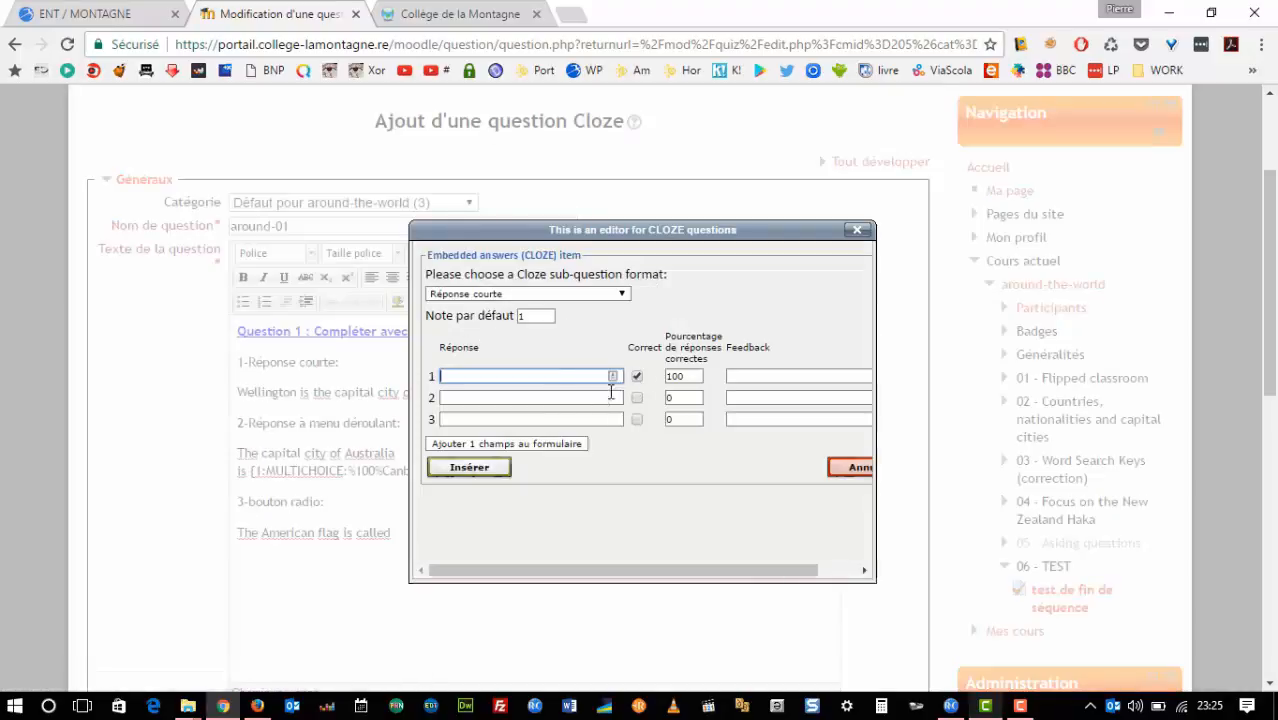
click(512, 292)
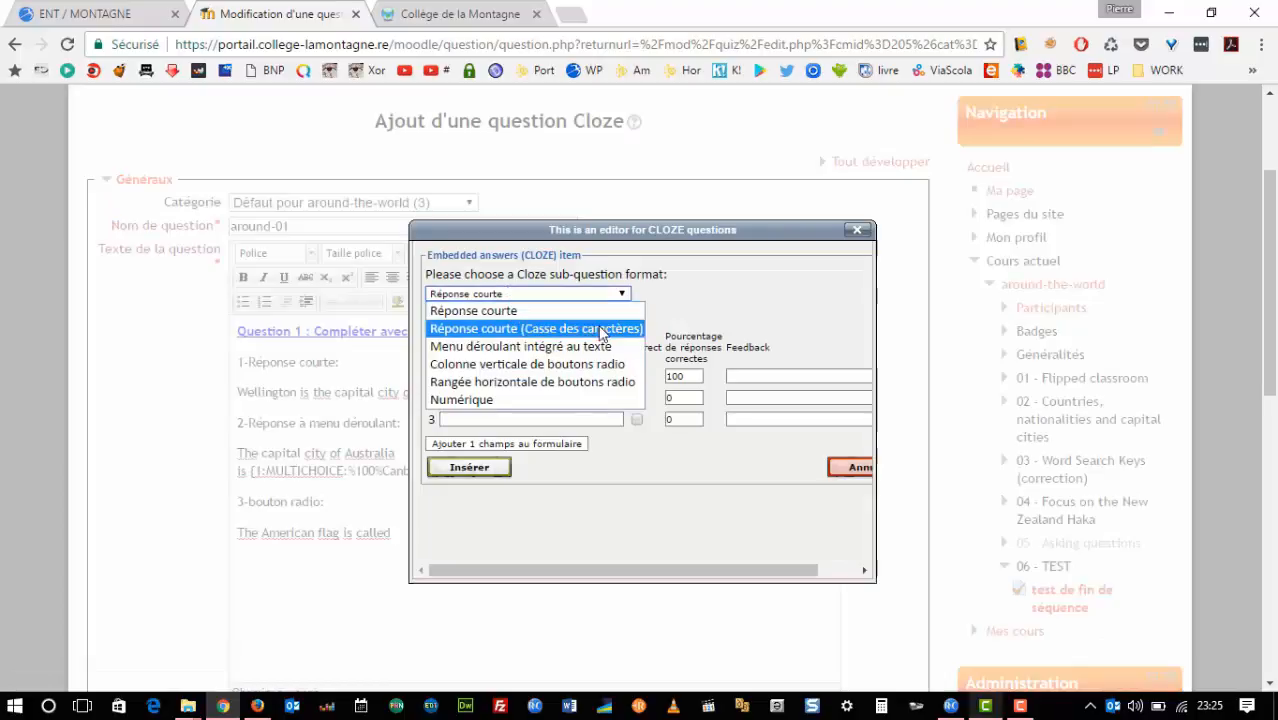
click(518, 365)
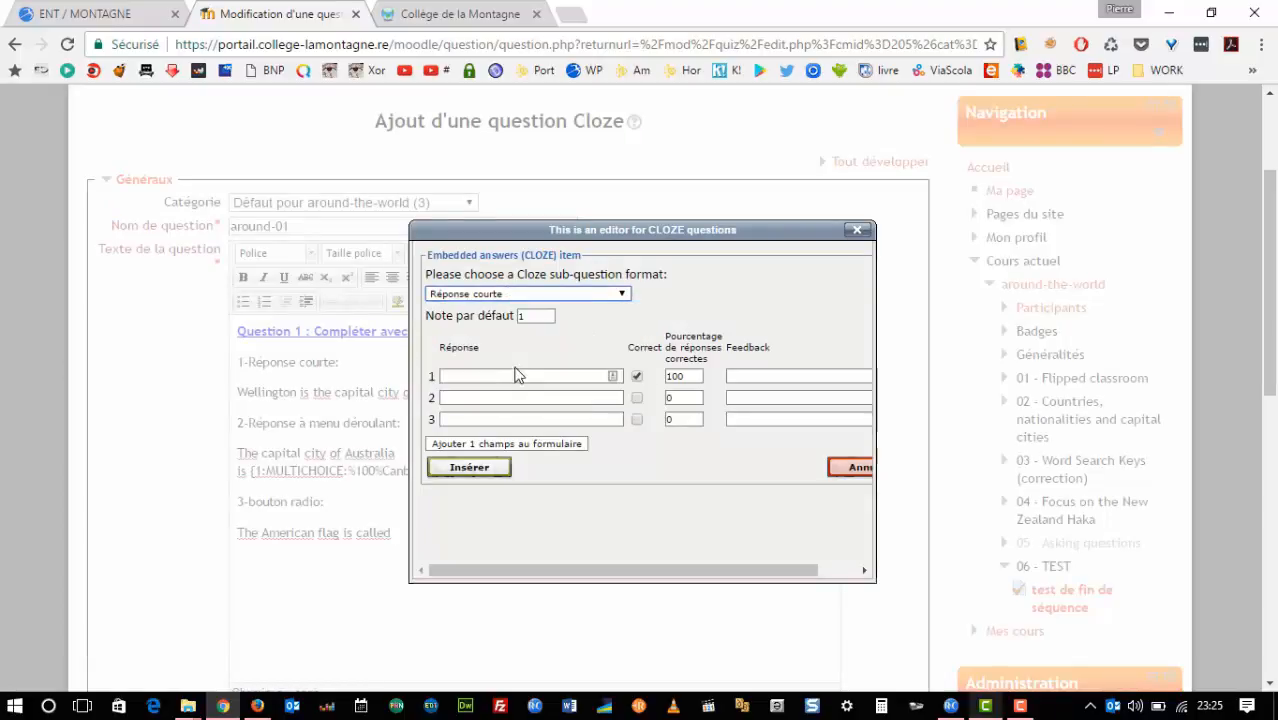
click(491, 375)
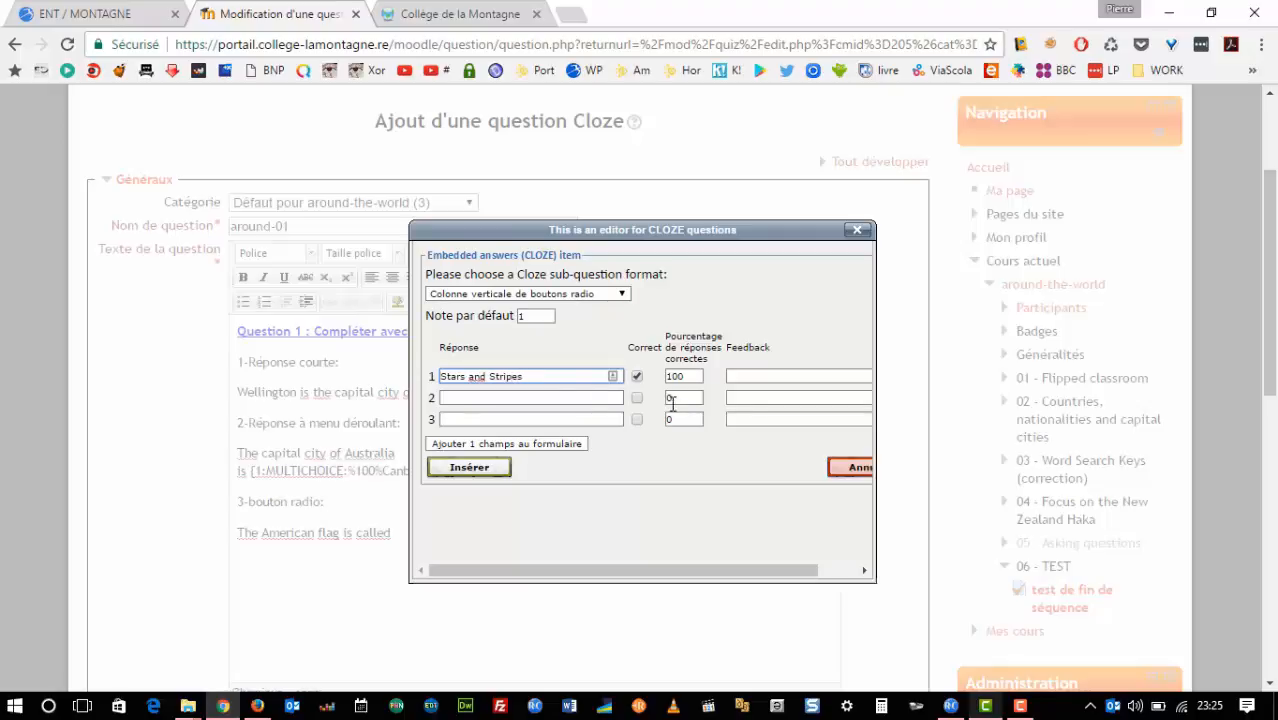
Add "Star-sprangled banner" as a second correct answer at 100% and "The Union Jack" as a wrong one, and insert the sub-question.
click(535, 398)
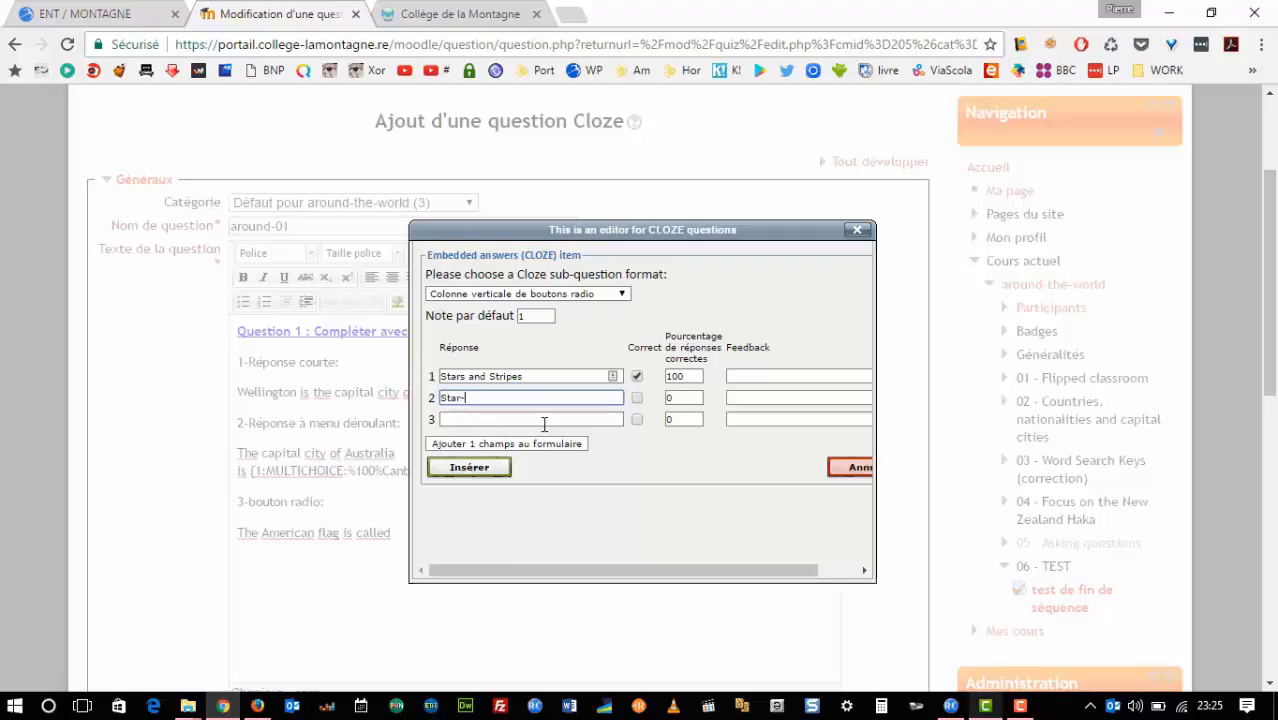
text(Star-sprangled banner)
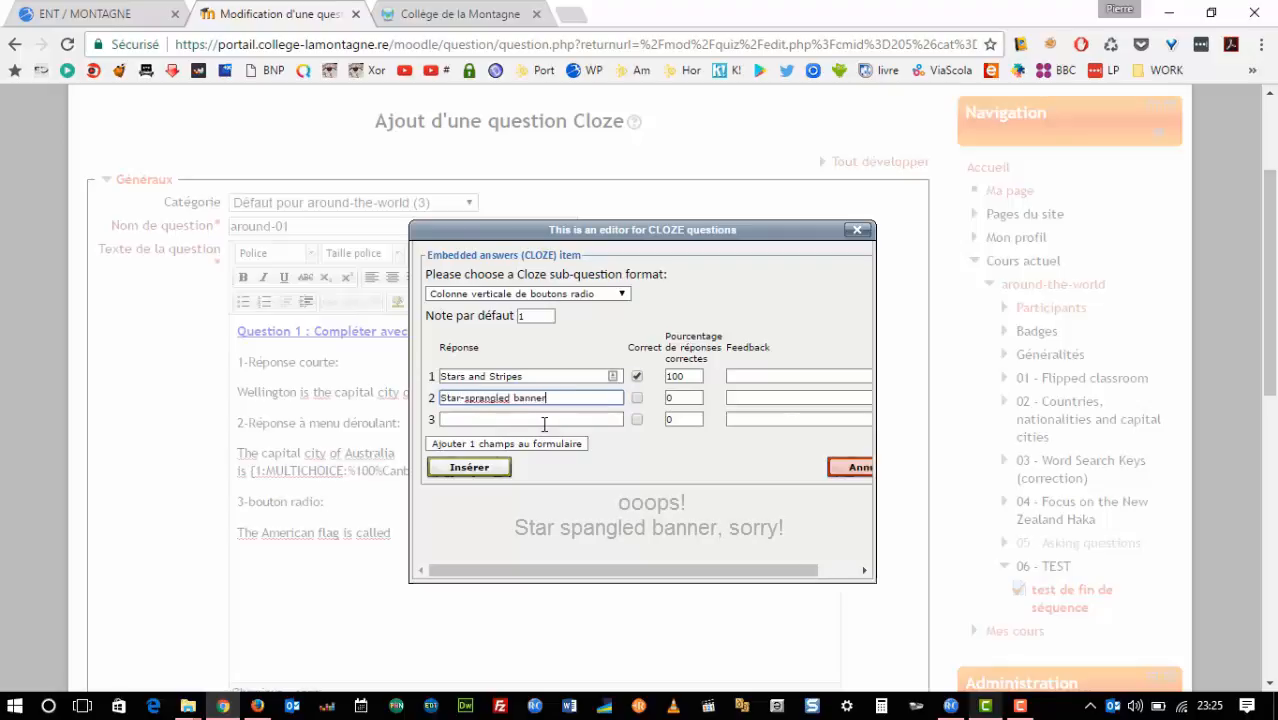
click(637, 399)
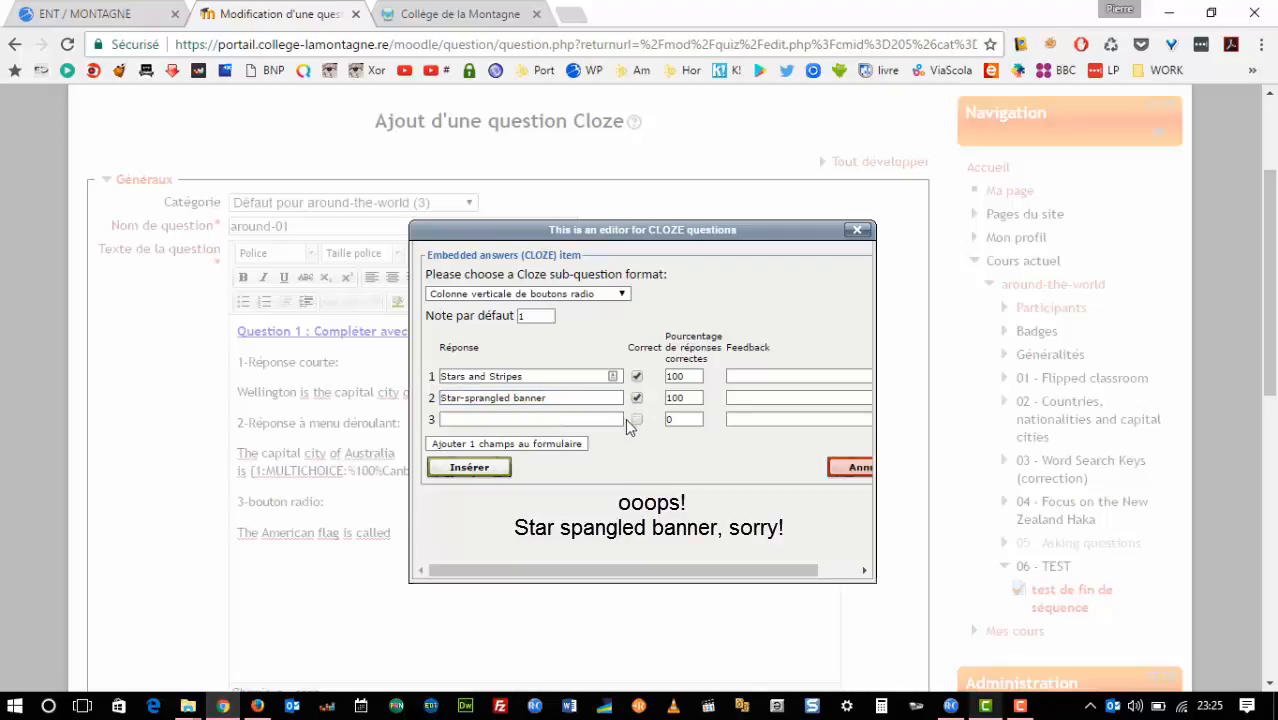
click(514, 418)
text(The )
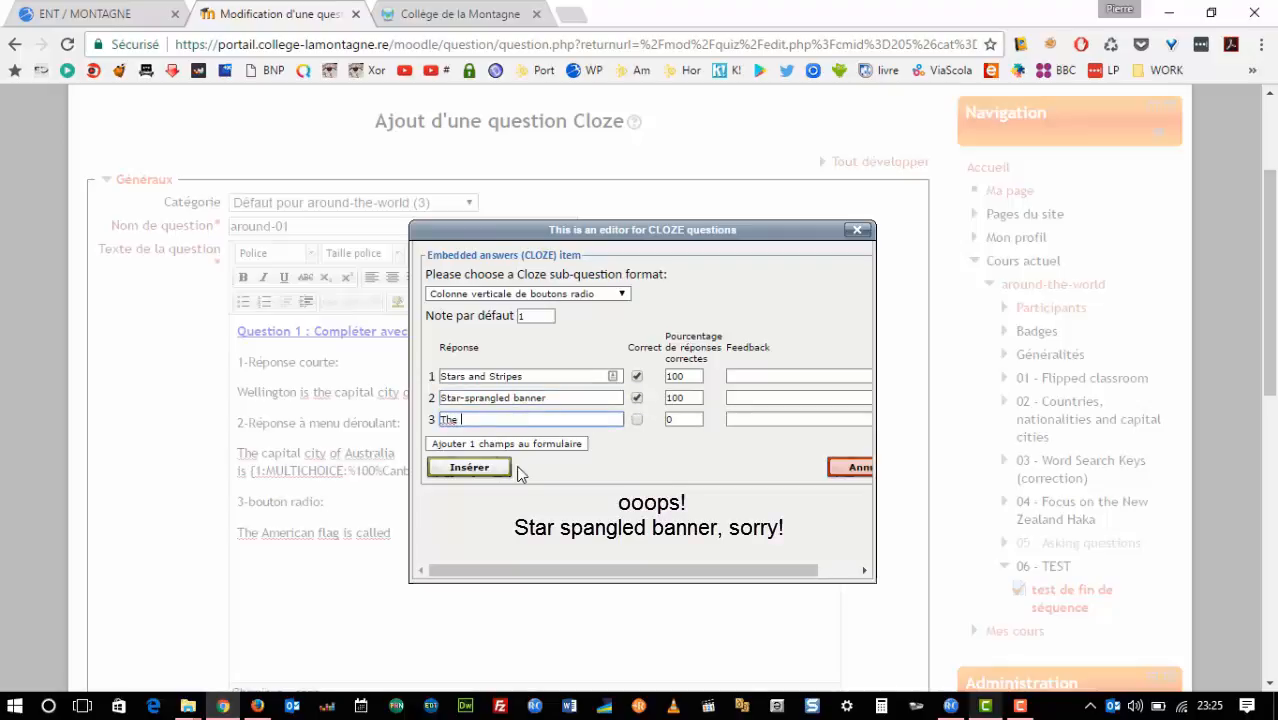
text(Union Jack)
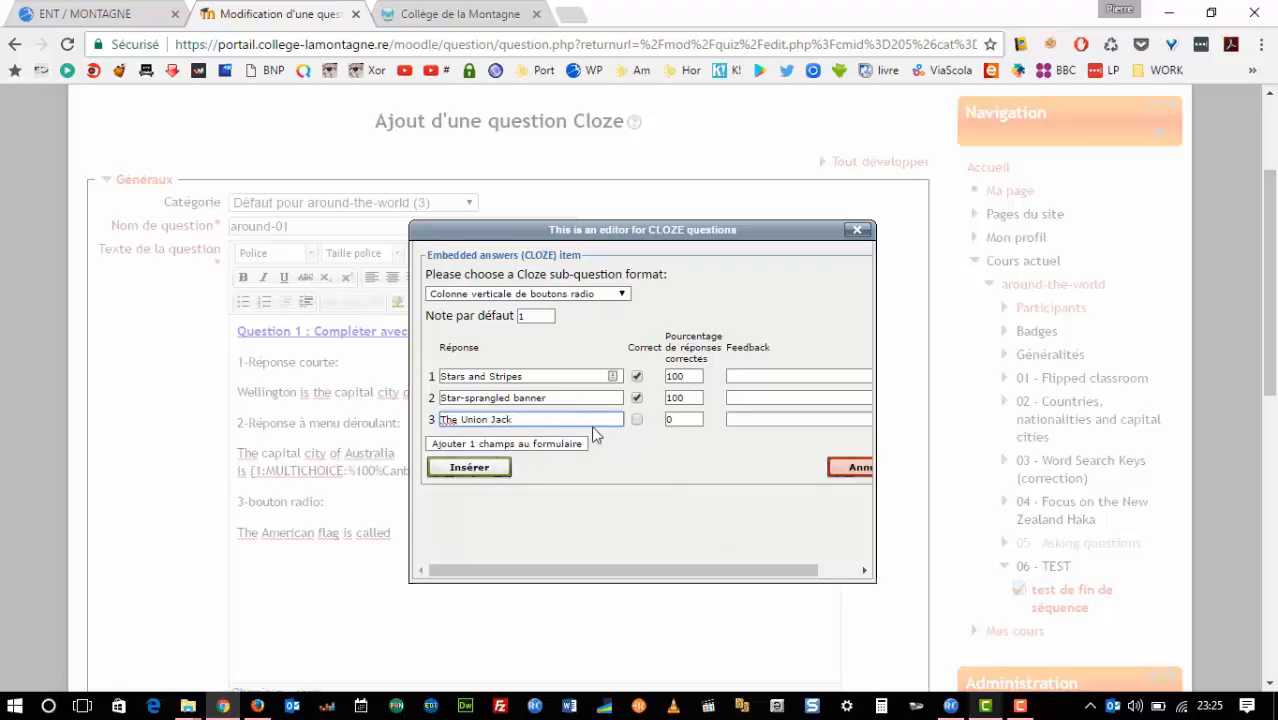
click(527, 317)
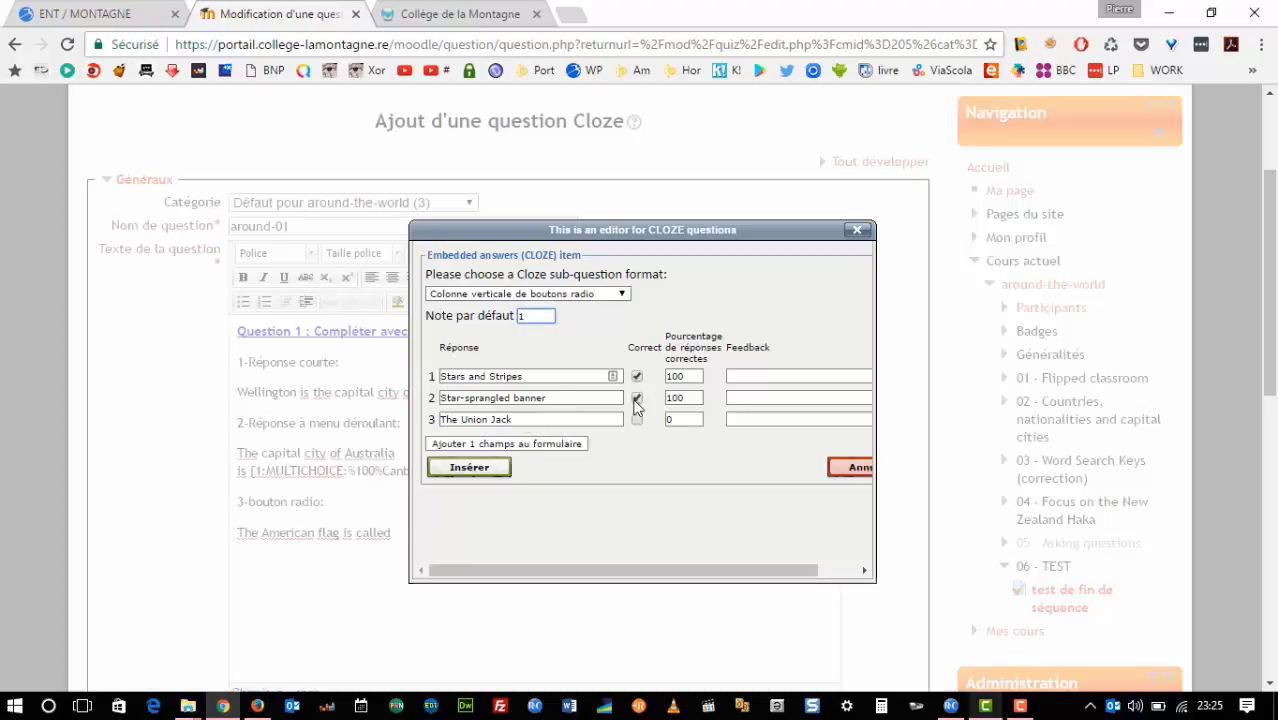
click(469, 468)
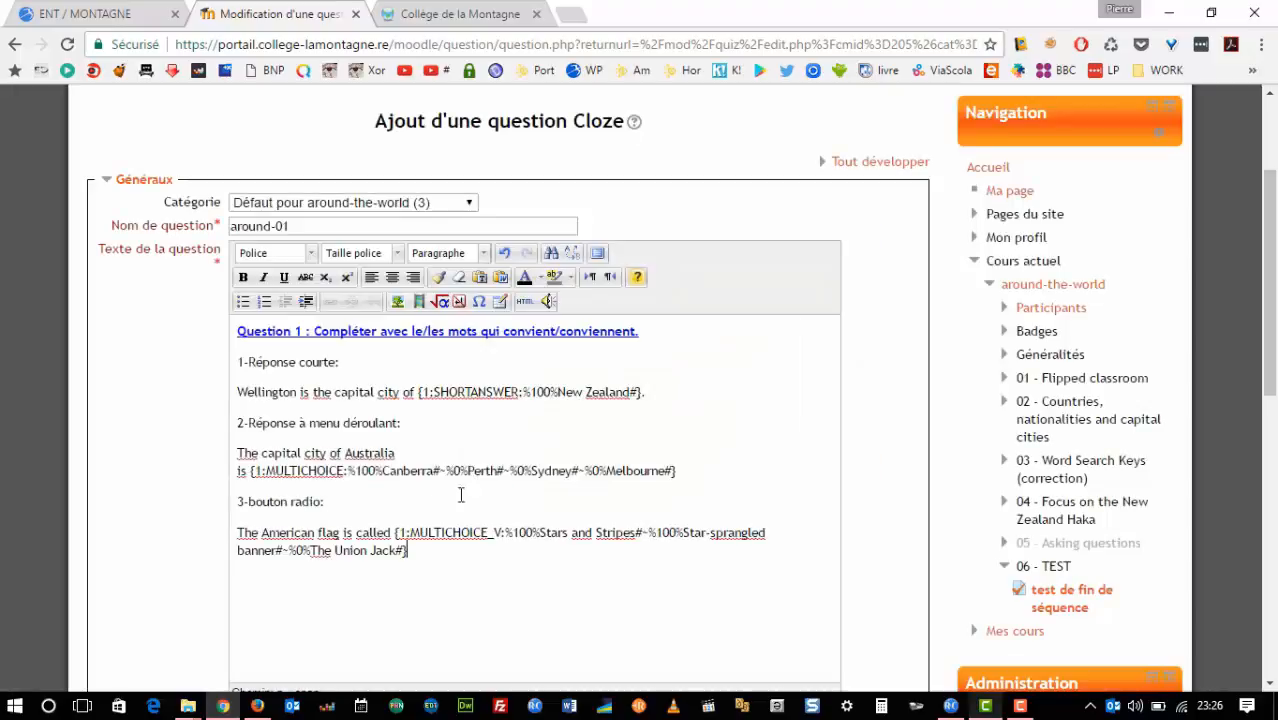
Highlight the "1-Réponse courte:" label in yellow.
scroll(444, 543, down, 2)
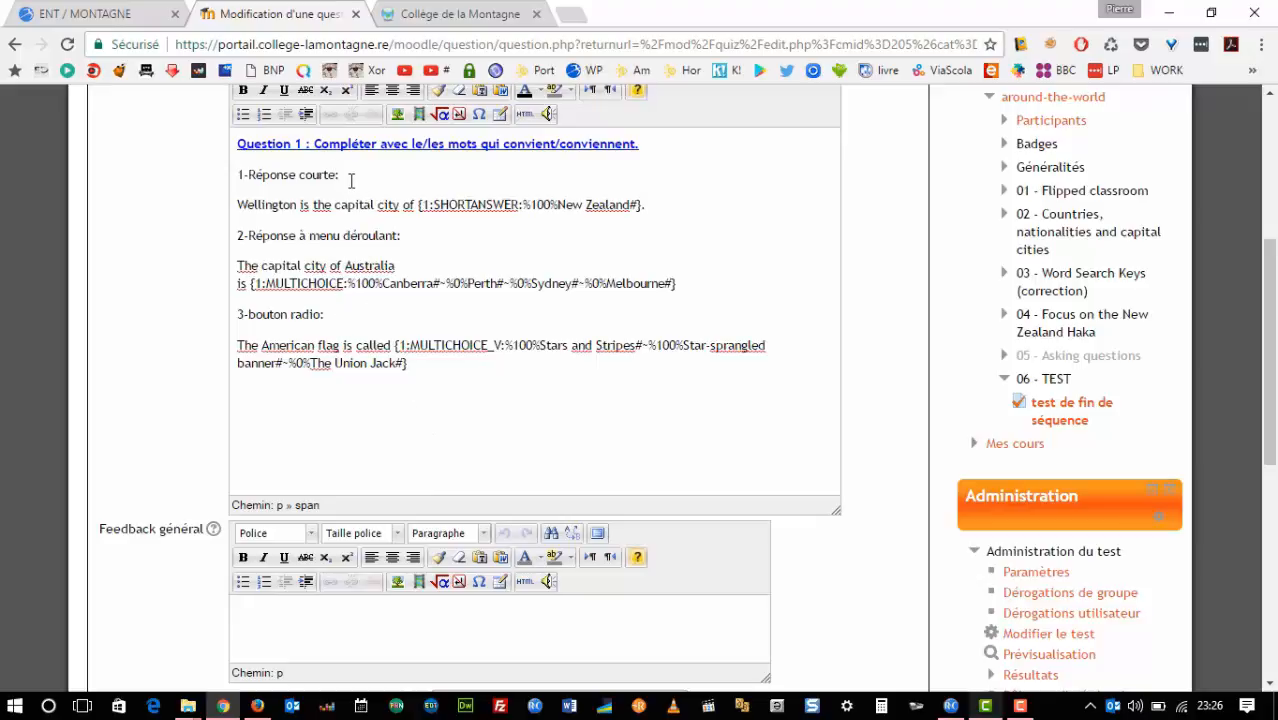
drag(347, 178, 238, 176)
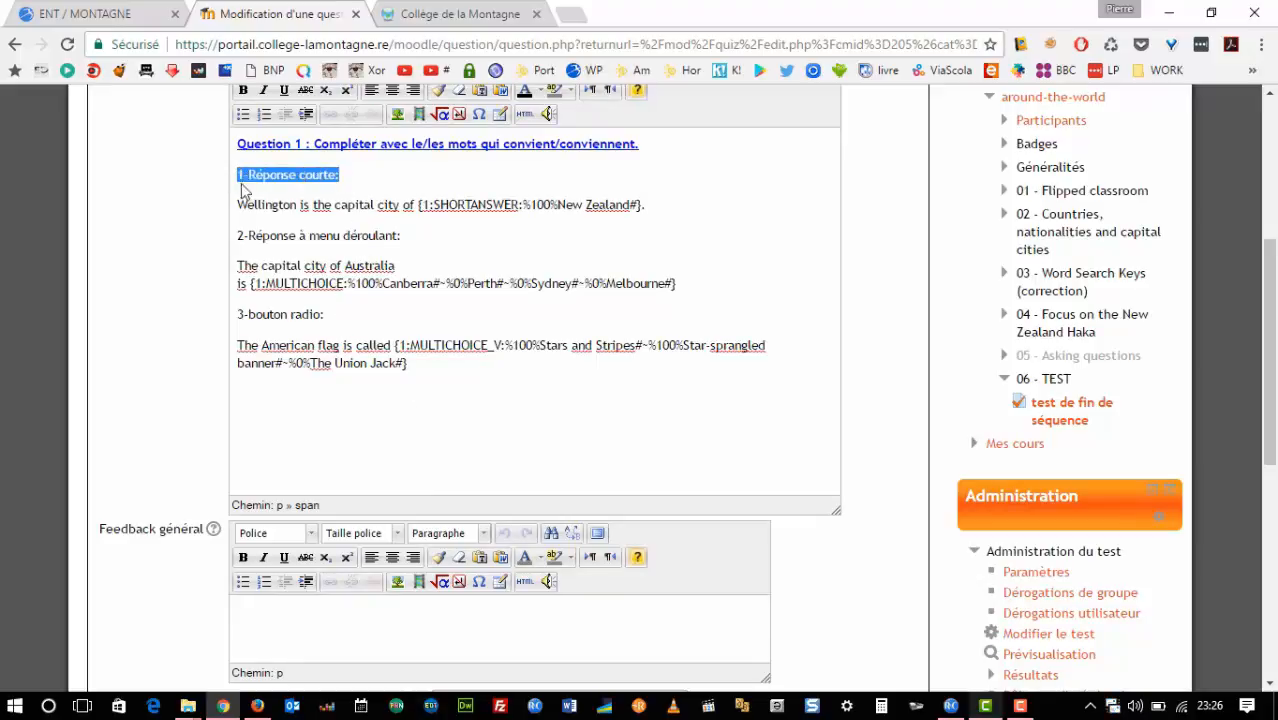
scroll(490, 124, up, 1)
click(572, 186)
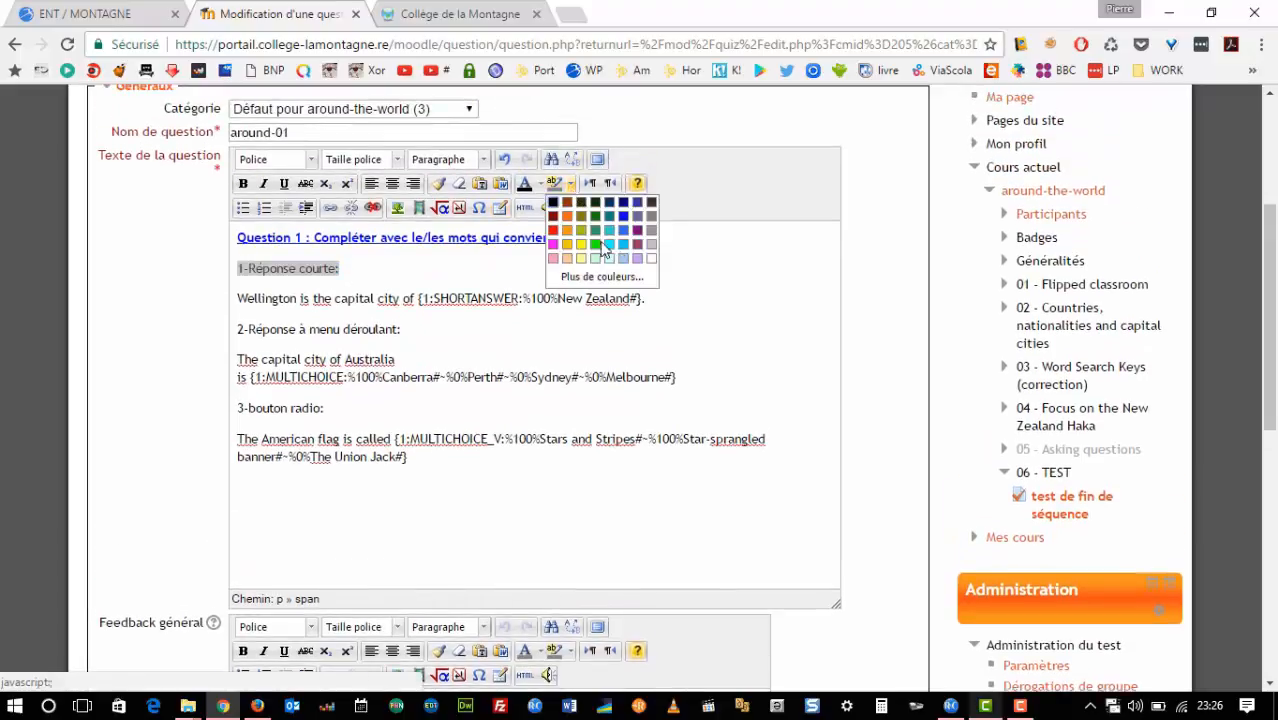
click(586, 252)
Highlight the "2-Réponse à menu déroulant:" label in green and the "3-bouton radio:" label in turquoise.
click(412, 329)
drag(401, 329, 237, 329)
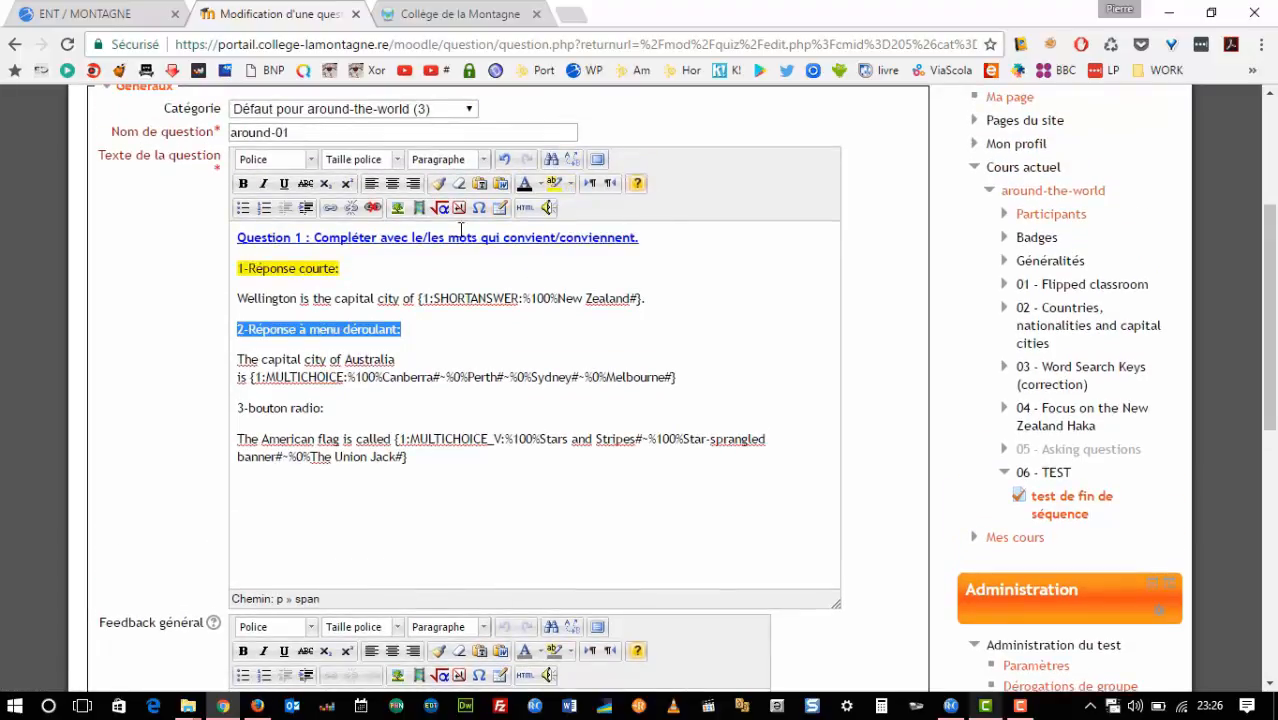
click(571, 184)
click(601, 244)
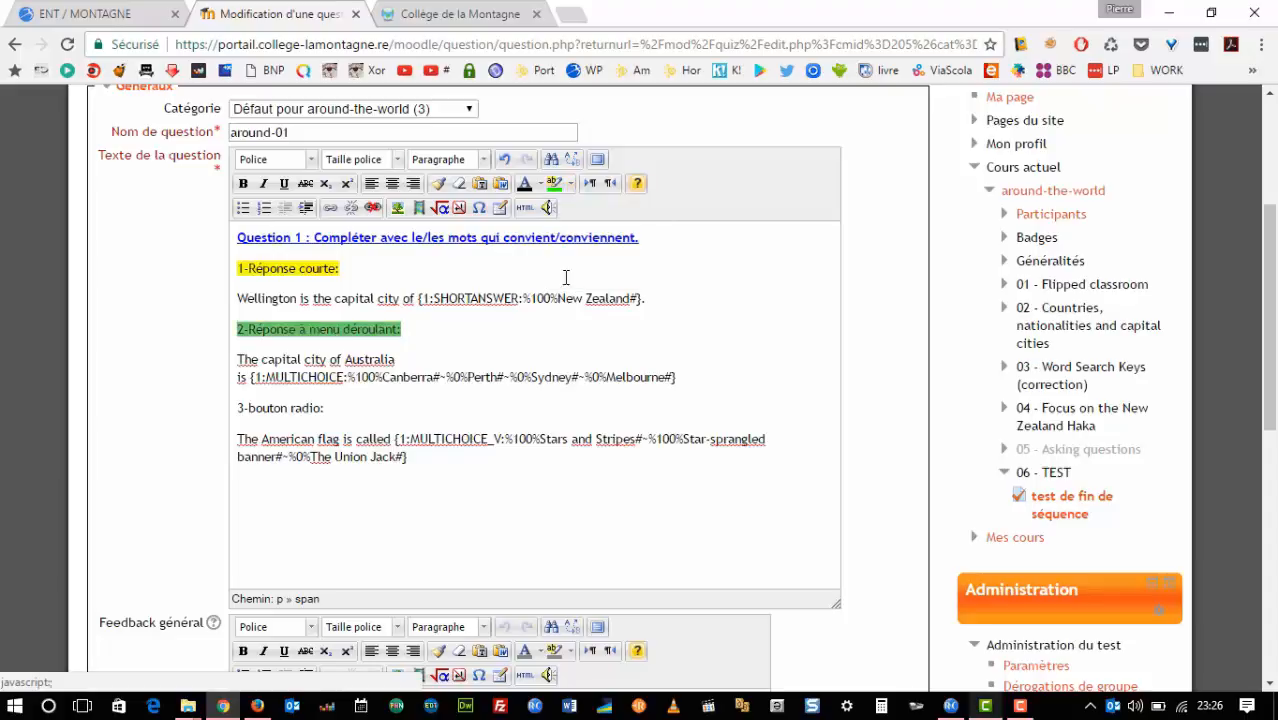
shift+click(455, 377)
drag(344, 408, 160, 414)
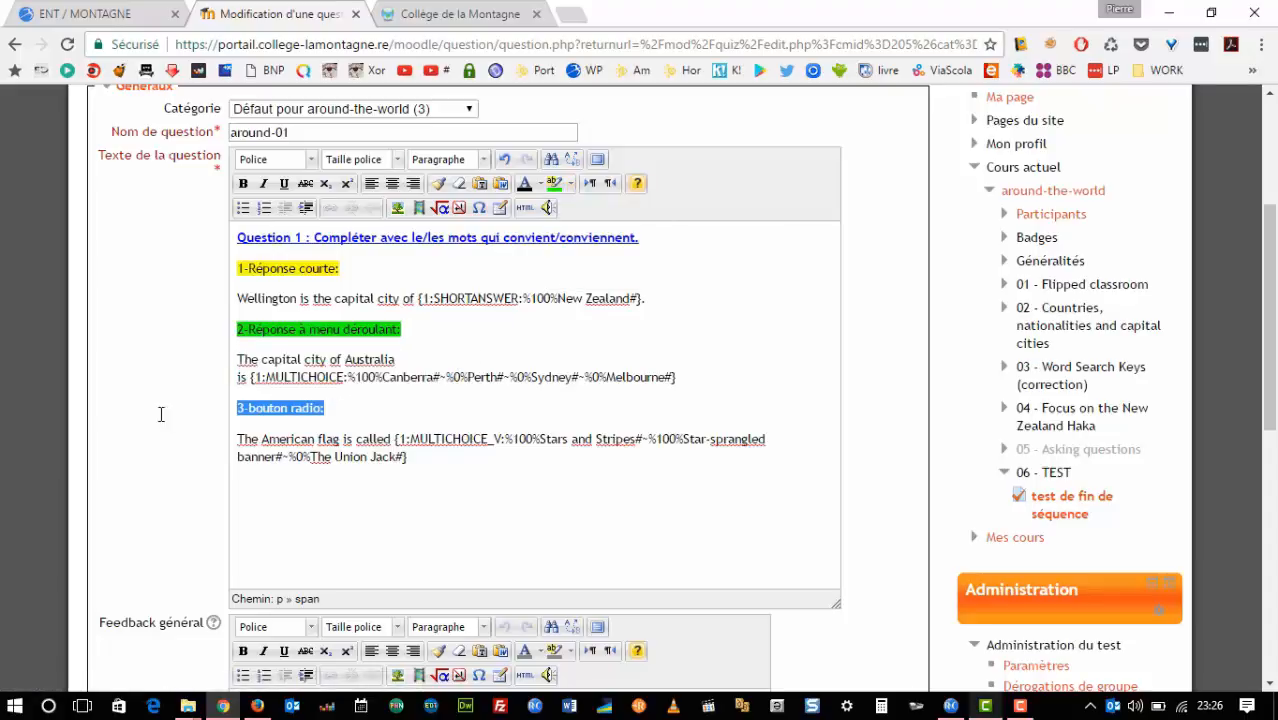
click(571, 184)
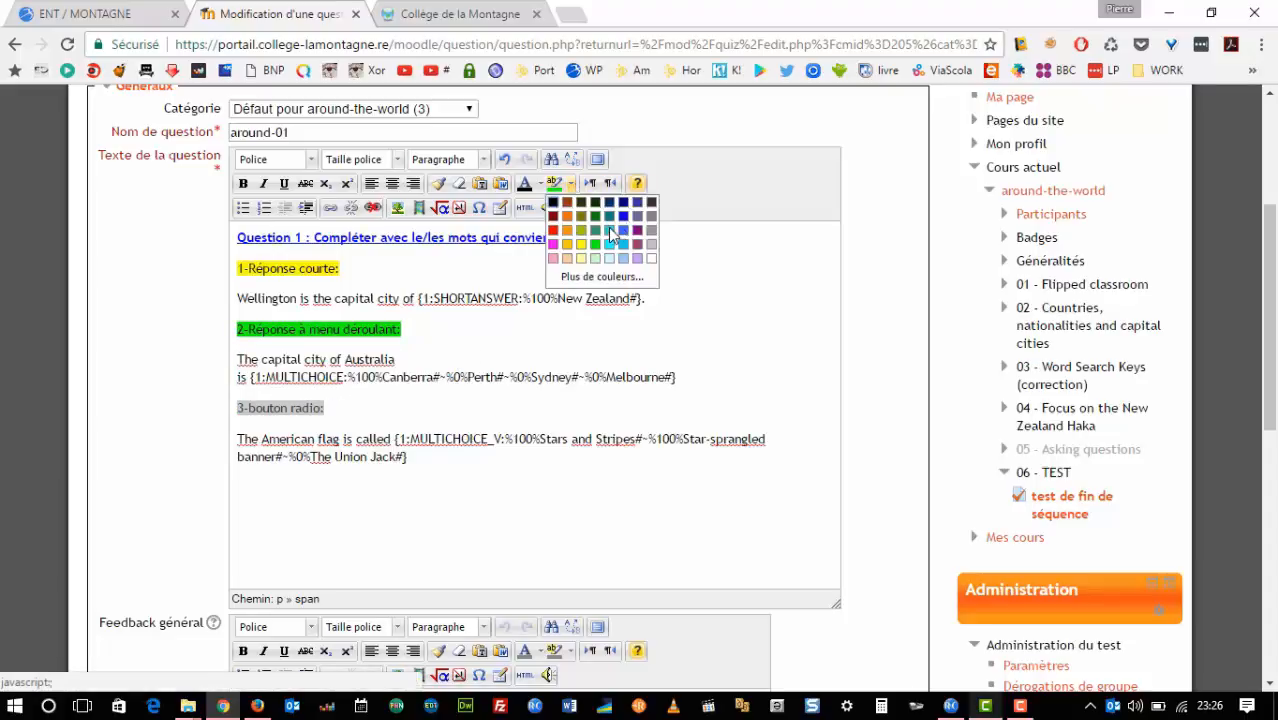
click(616, 238)
Save the completed Cloze question to the test.
scroll(462, 478, down, 3)
scroll(462, 478, down, 2)
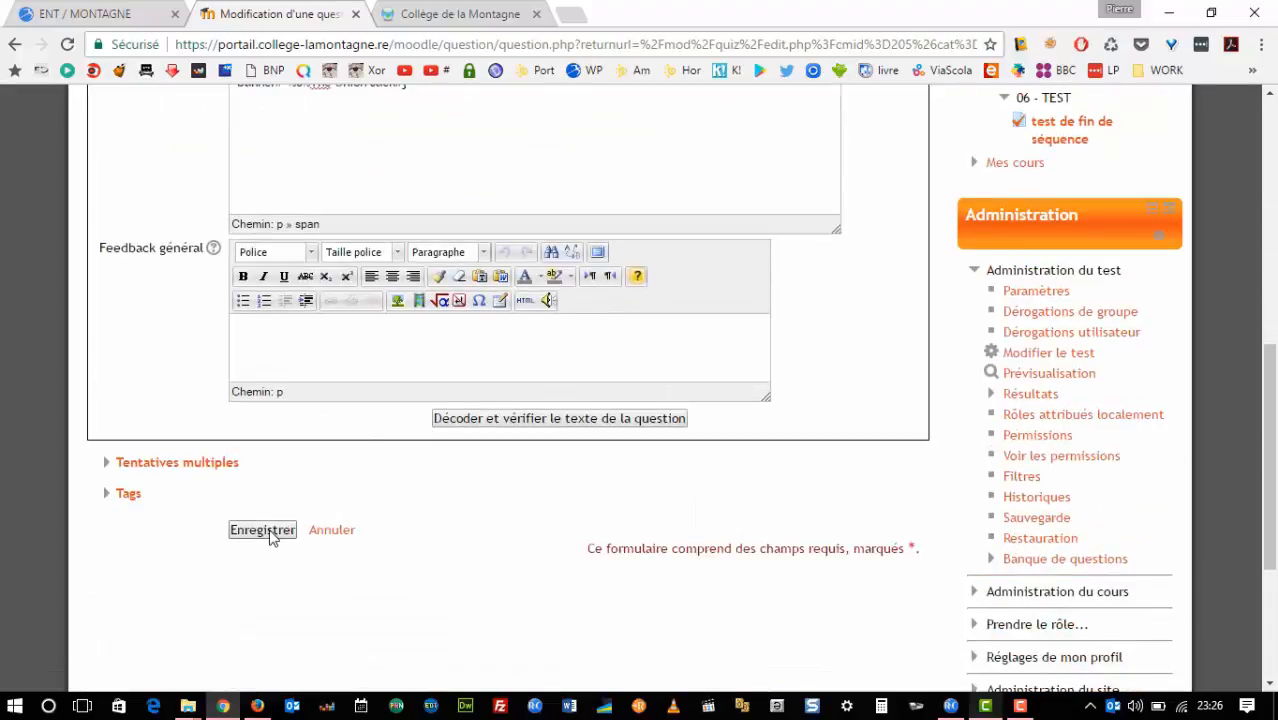
click(264, 531)
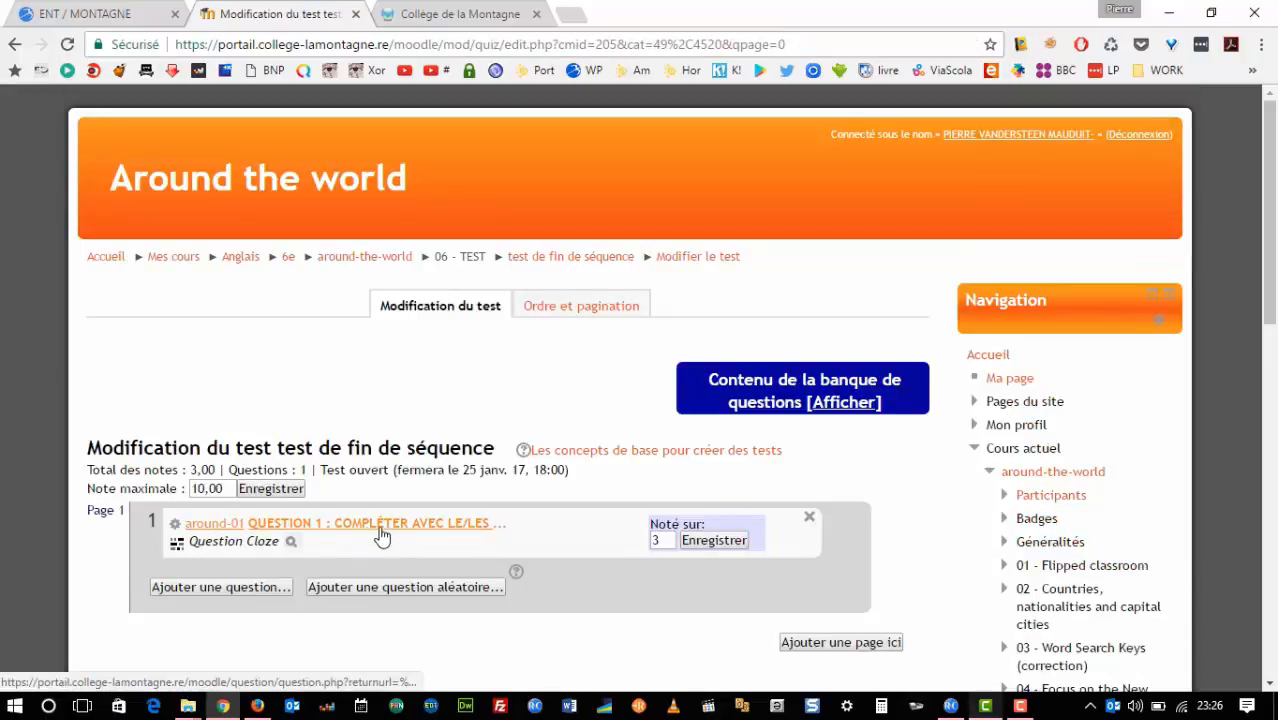
Preview the around-01 question and examine its short-answer blank and the choices in the Australia drop-down.
click(291, 544)
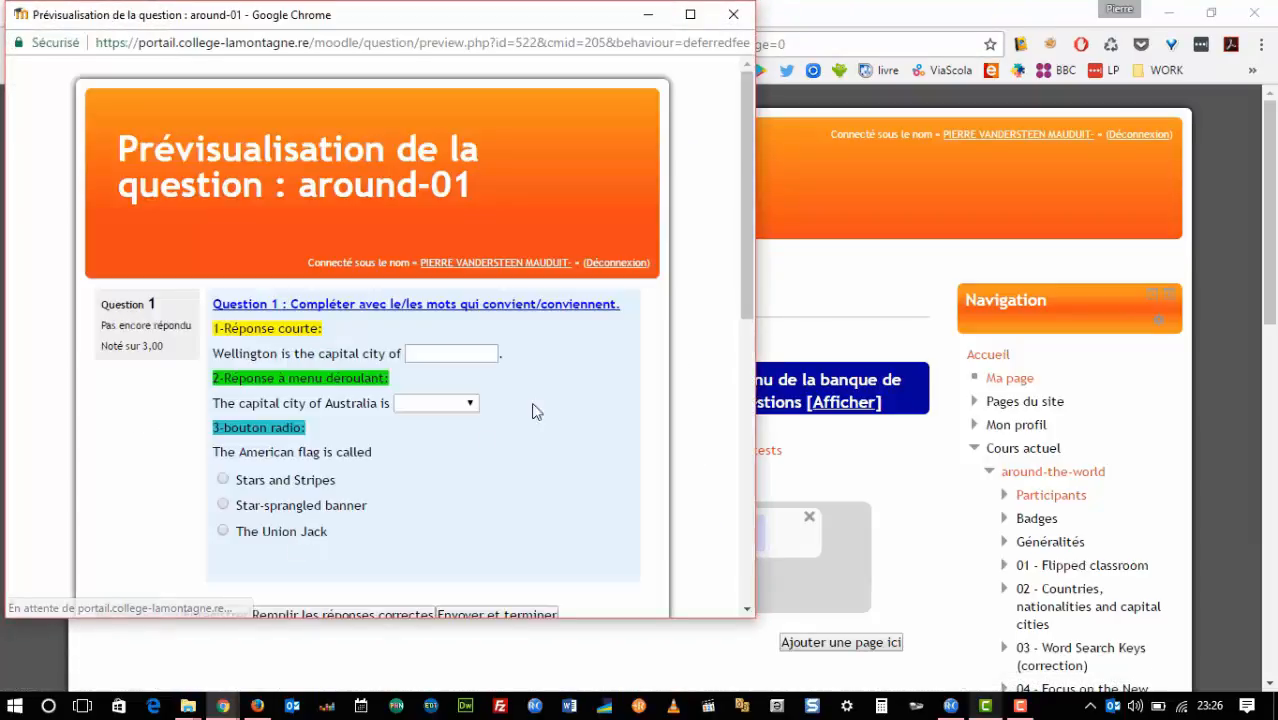
click(442, 353)
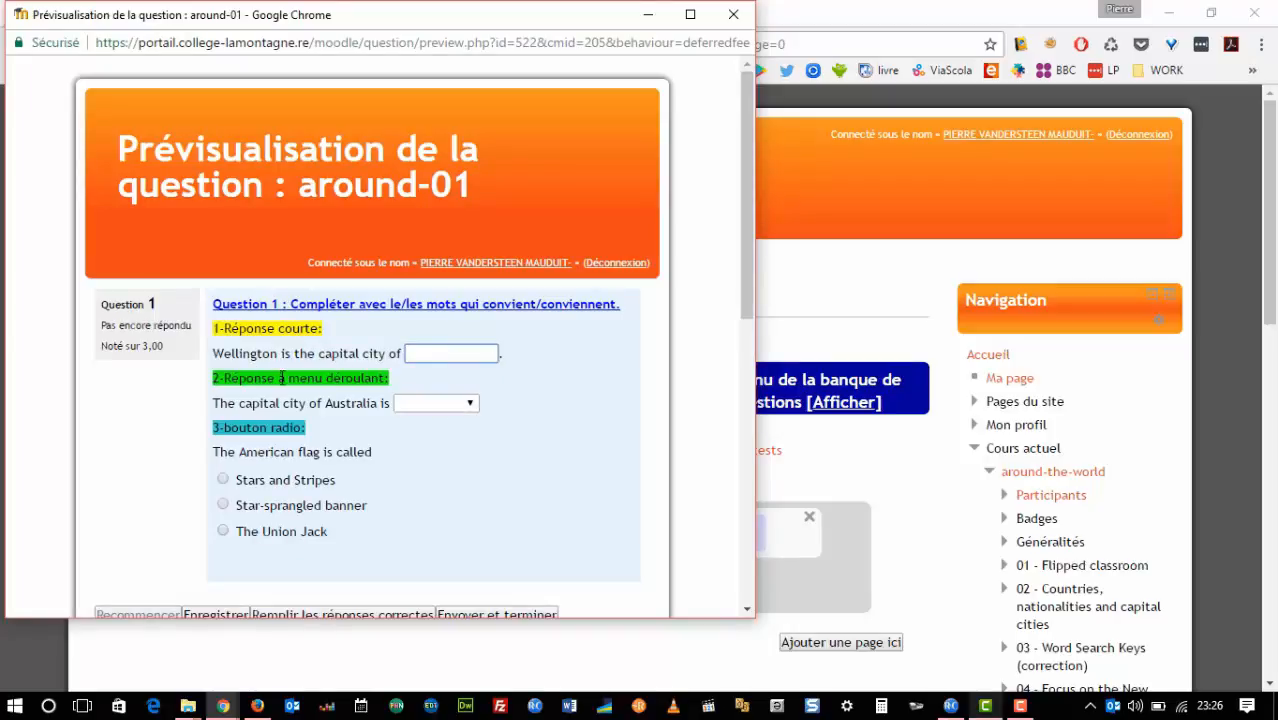
click(413, 405)
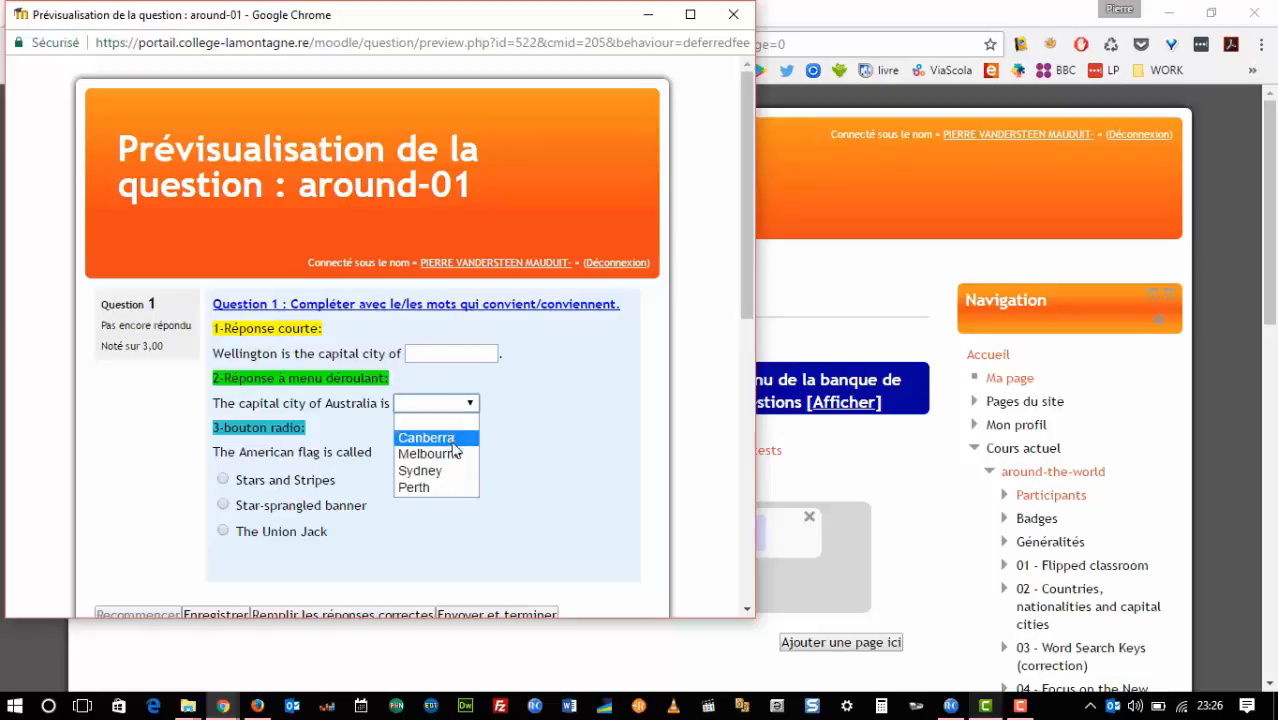
click(555, 502)
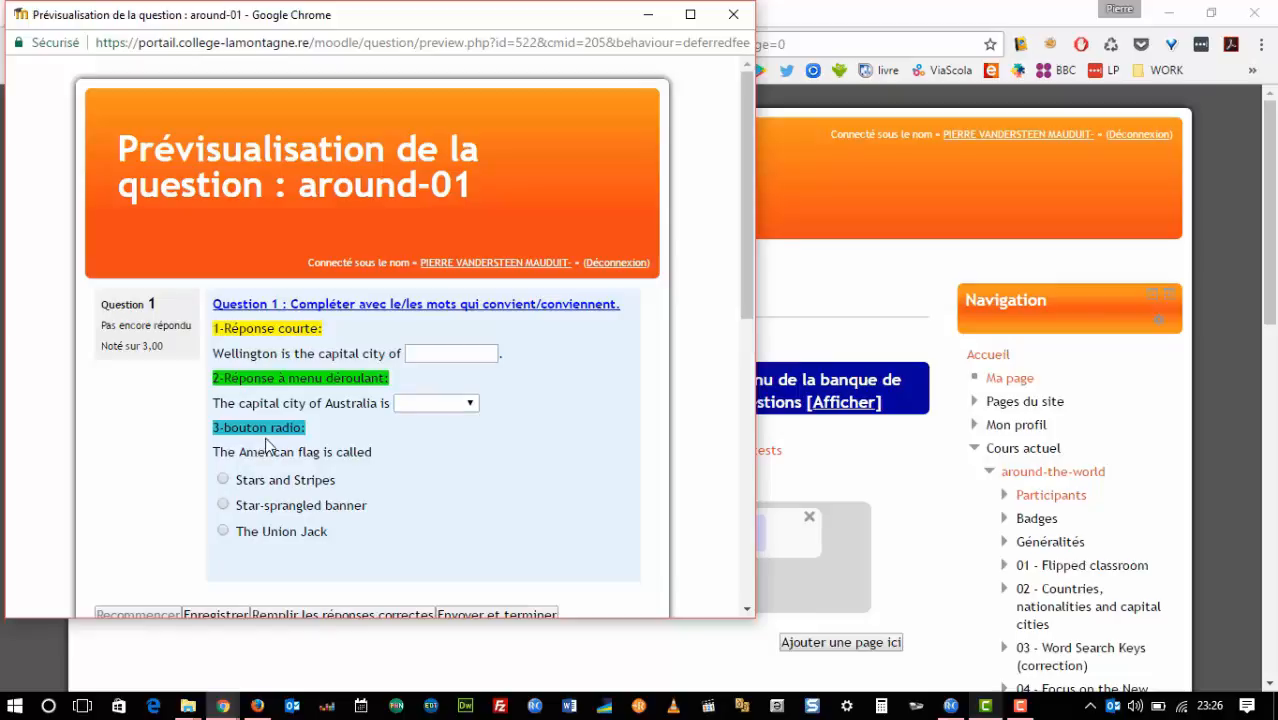
Try each radio-button answer of the American flag sentence and close the question preview.
click(225, 479)
click(225, 504)
click(225, 530)
click(225, 480)
click(224, 505)
click(733, 14)
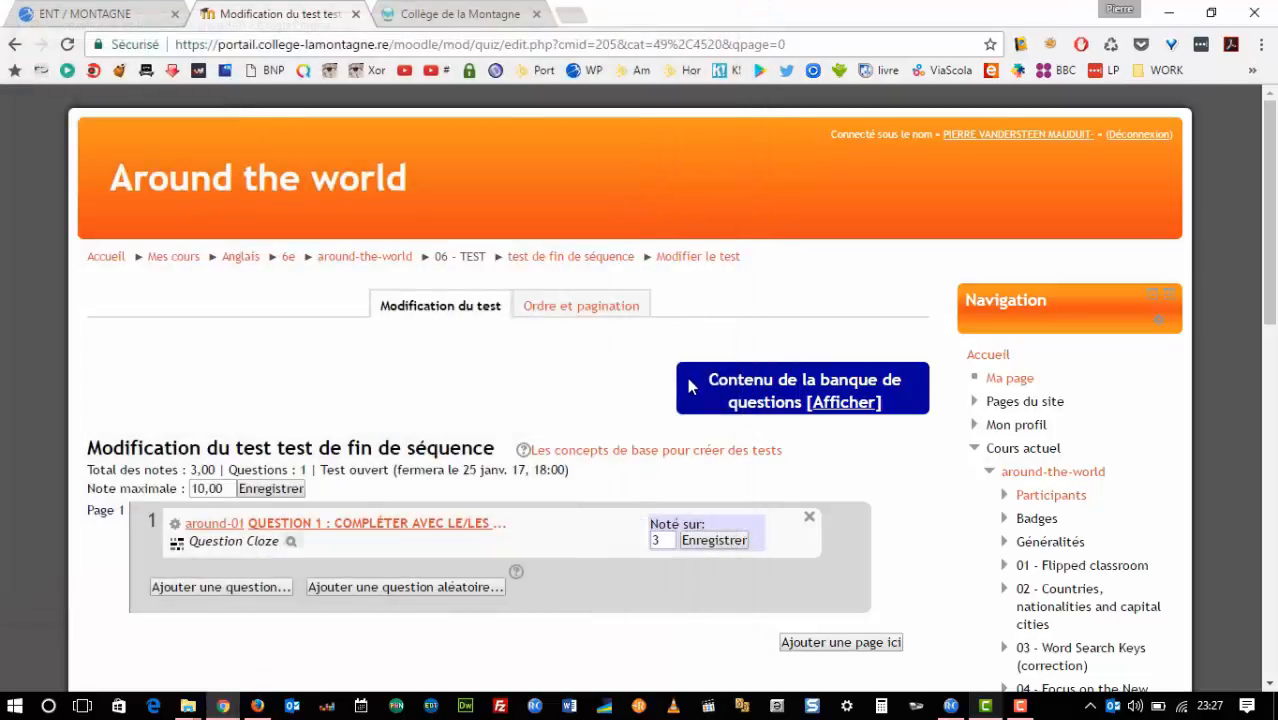
Preview the whole test and fill the Wellington blank with "New Zealand".
scroll(1050, 470, down, 6)
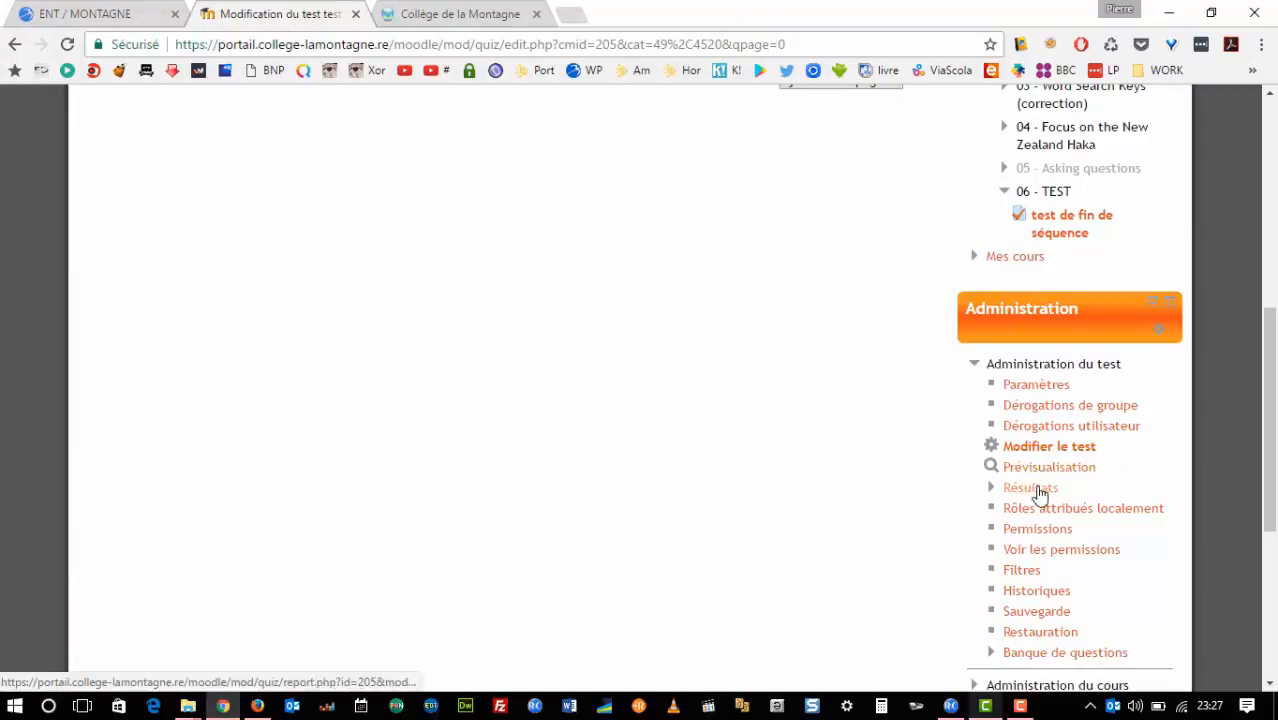
click(1045, 472)
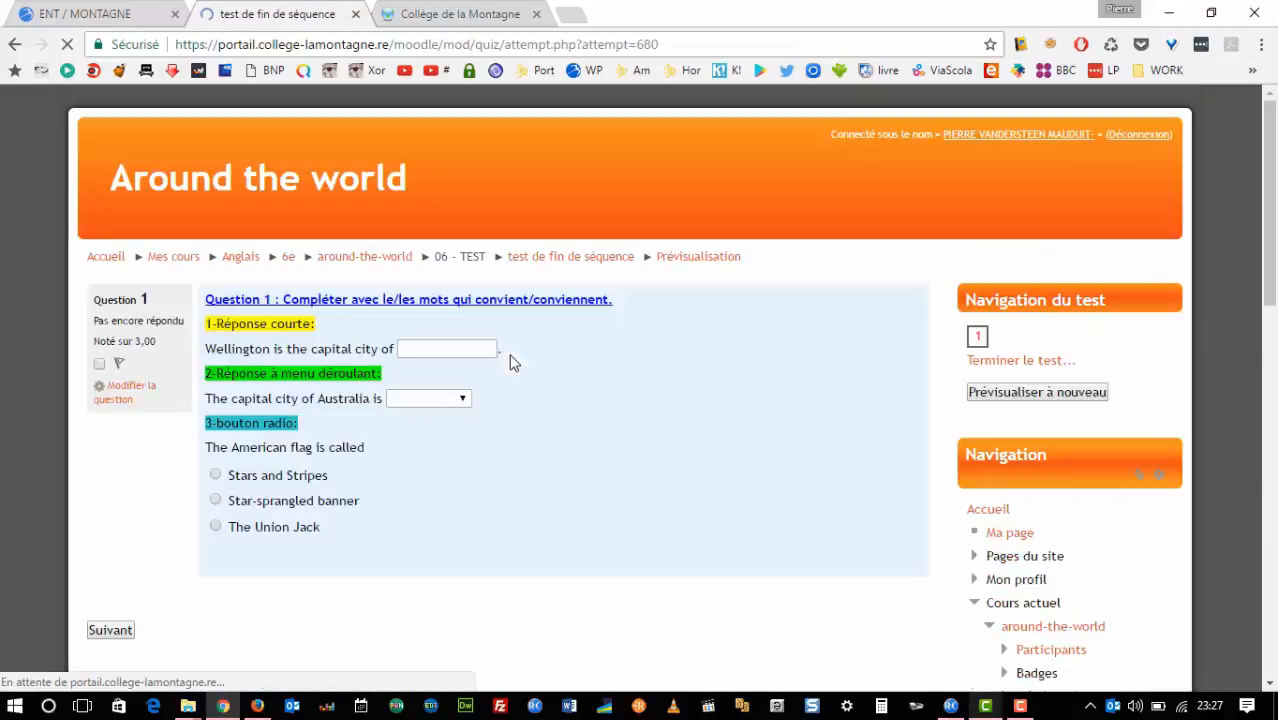
click(430, 350)
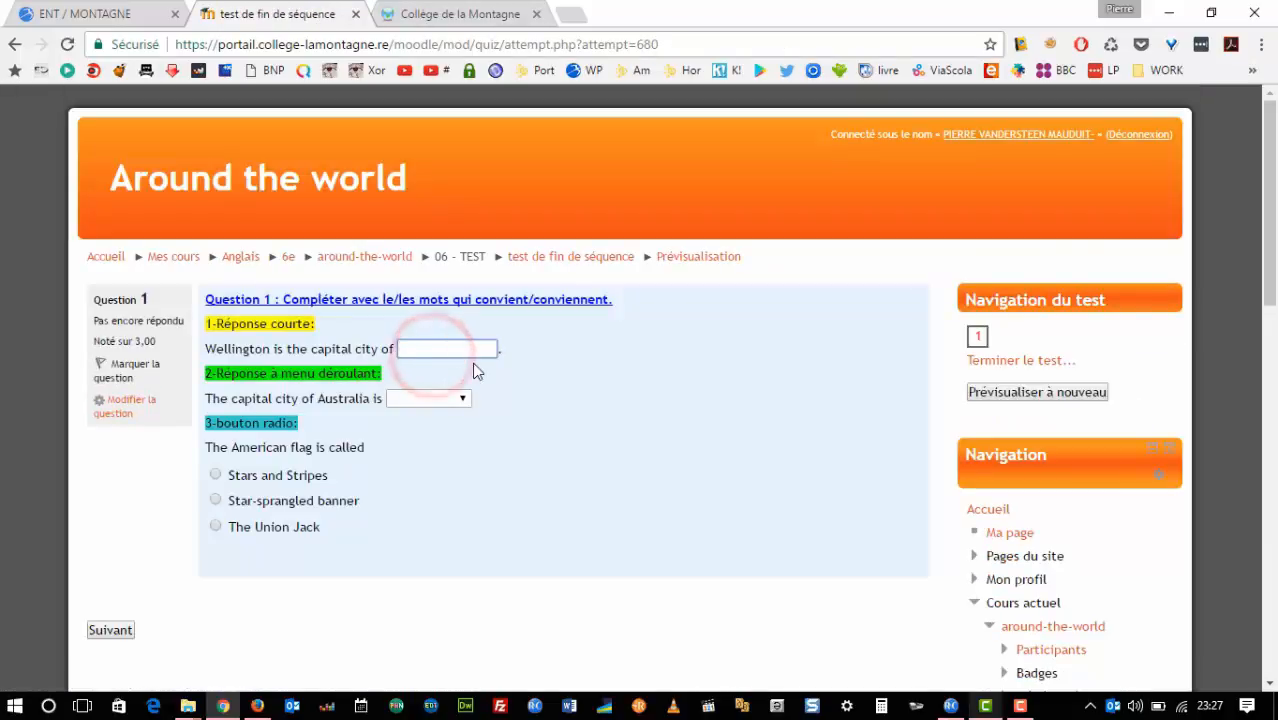
text(New Zealand)
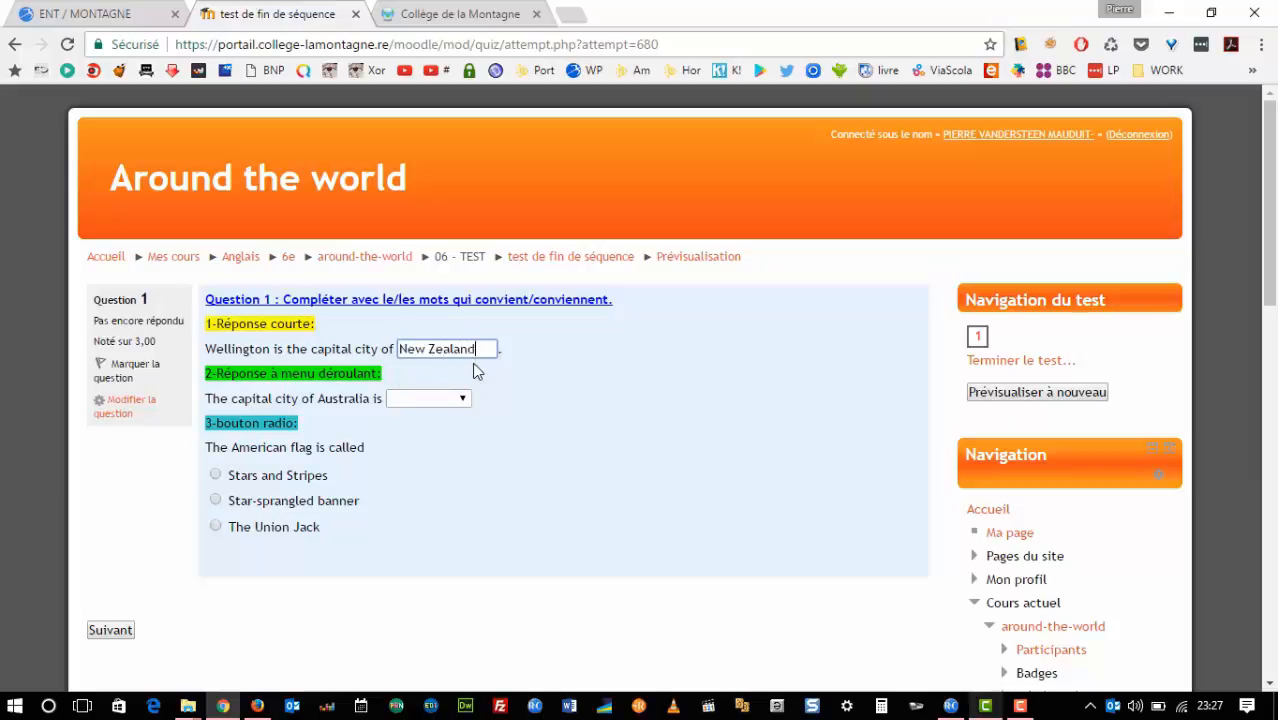
Answer the Australia drop-down with "Sydney" and the American flag sentence with "Star-sprangled banner".
click(445, 400)
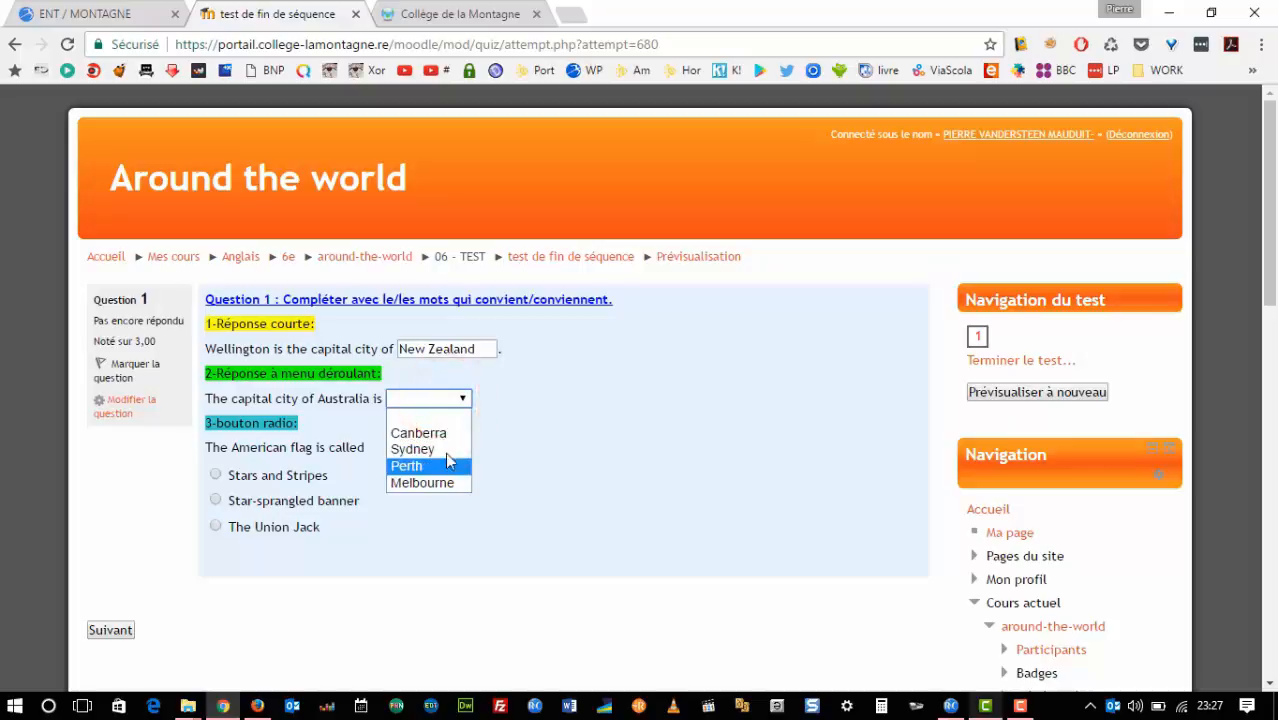
click(434, 449)
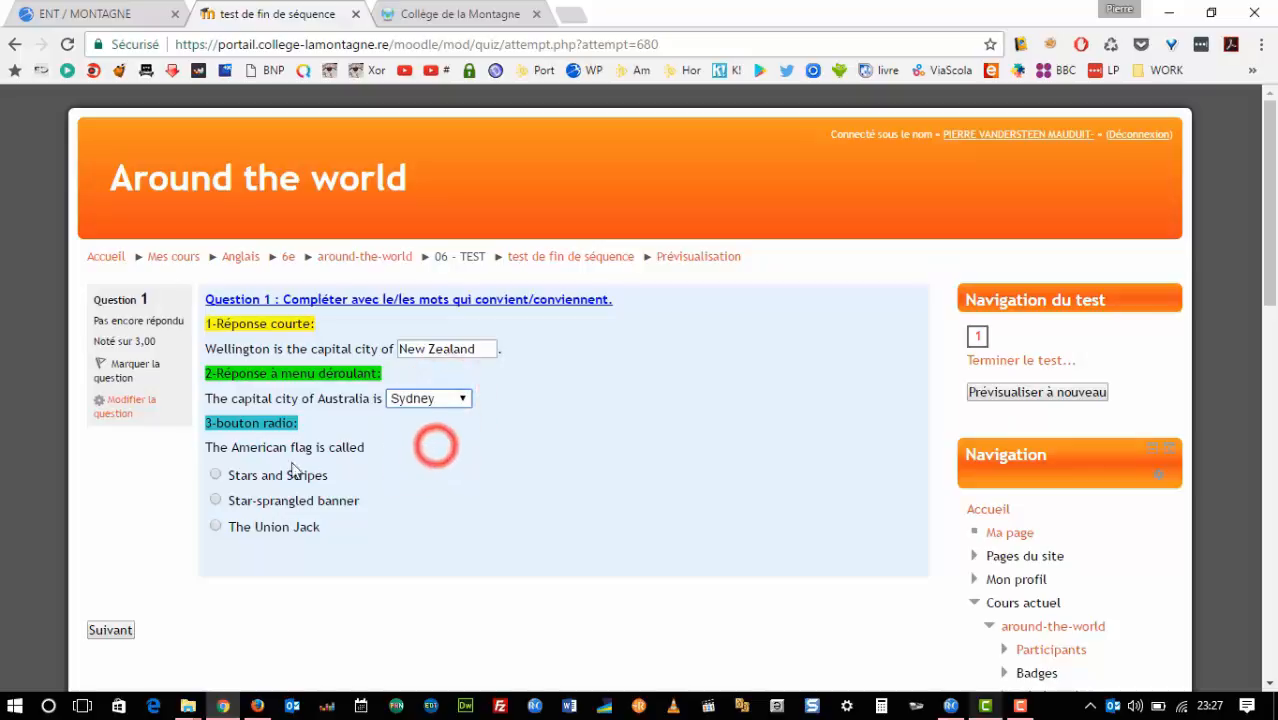
click(215, 500)
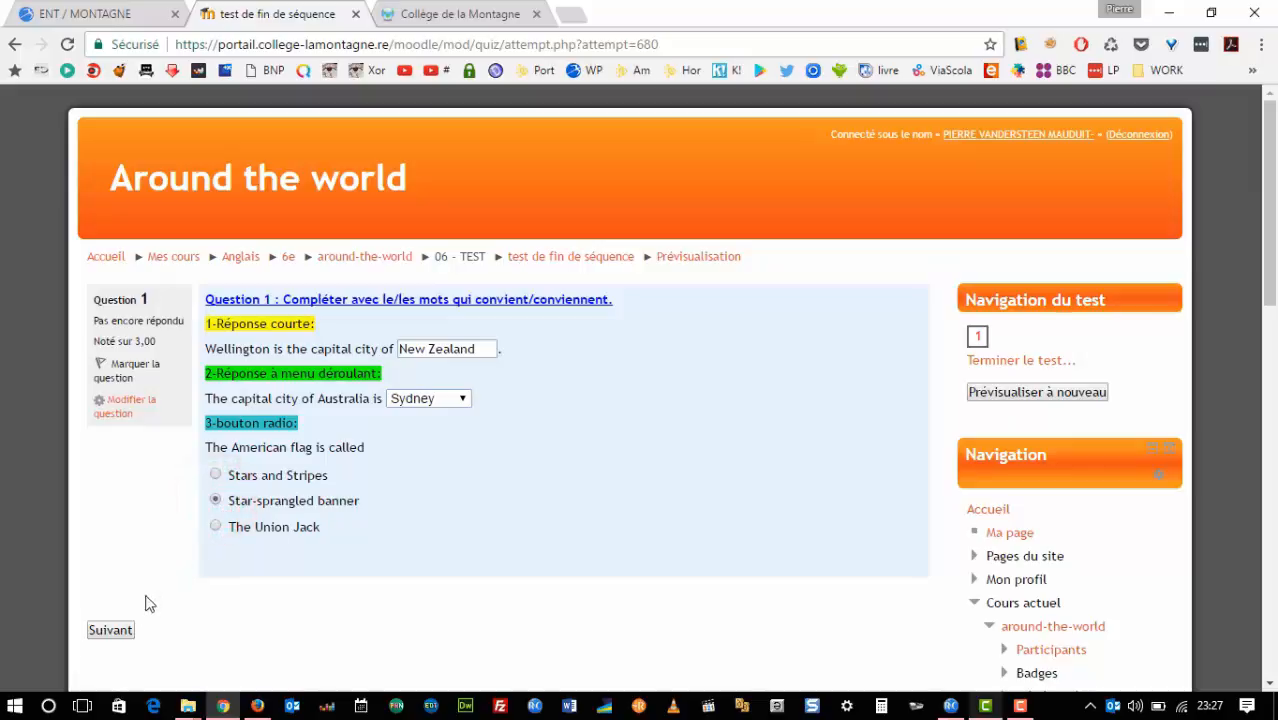
Finish the attempt, submit all answers and examine the marking of each sub-question in the review.
click(120, 632)
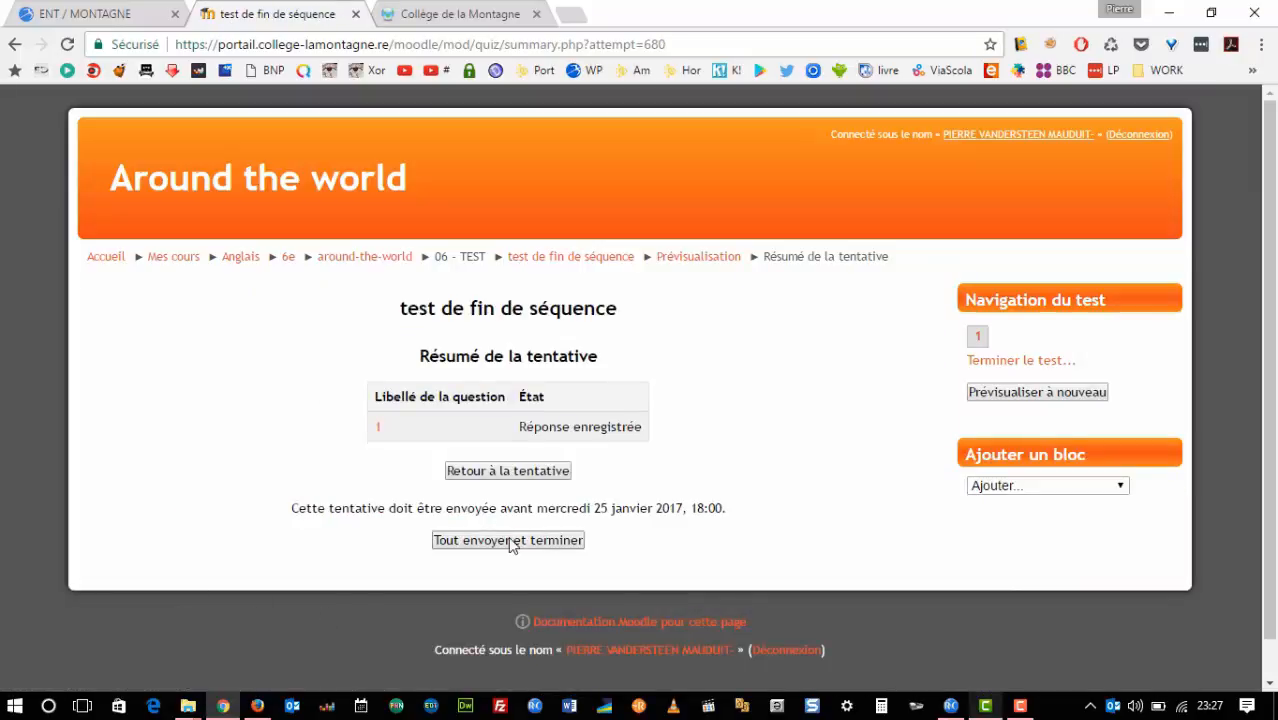
click(510, 542)
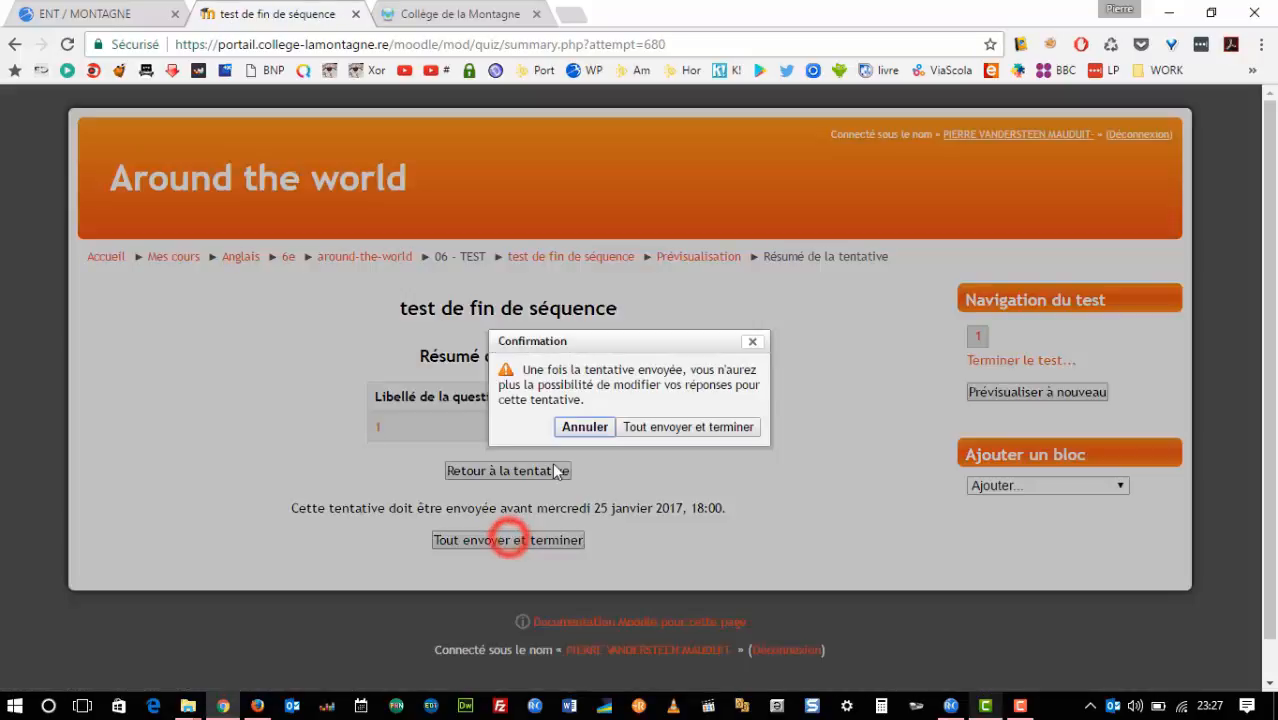
click(690, 422)
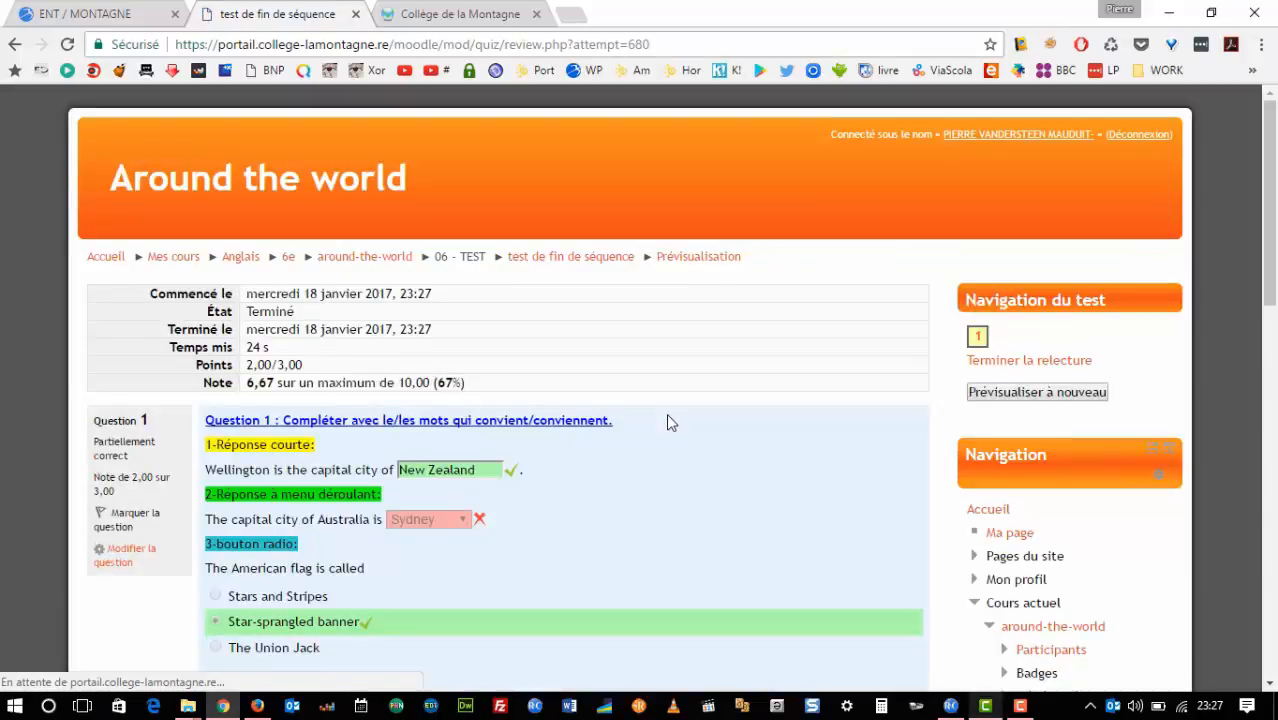
scroll(666, 413, down, 1)
mouse_move(506, 378)
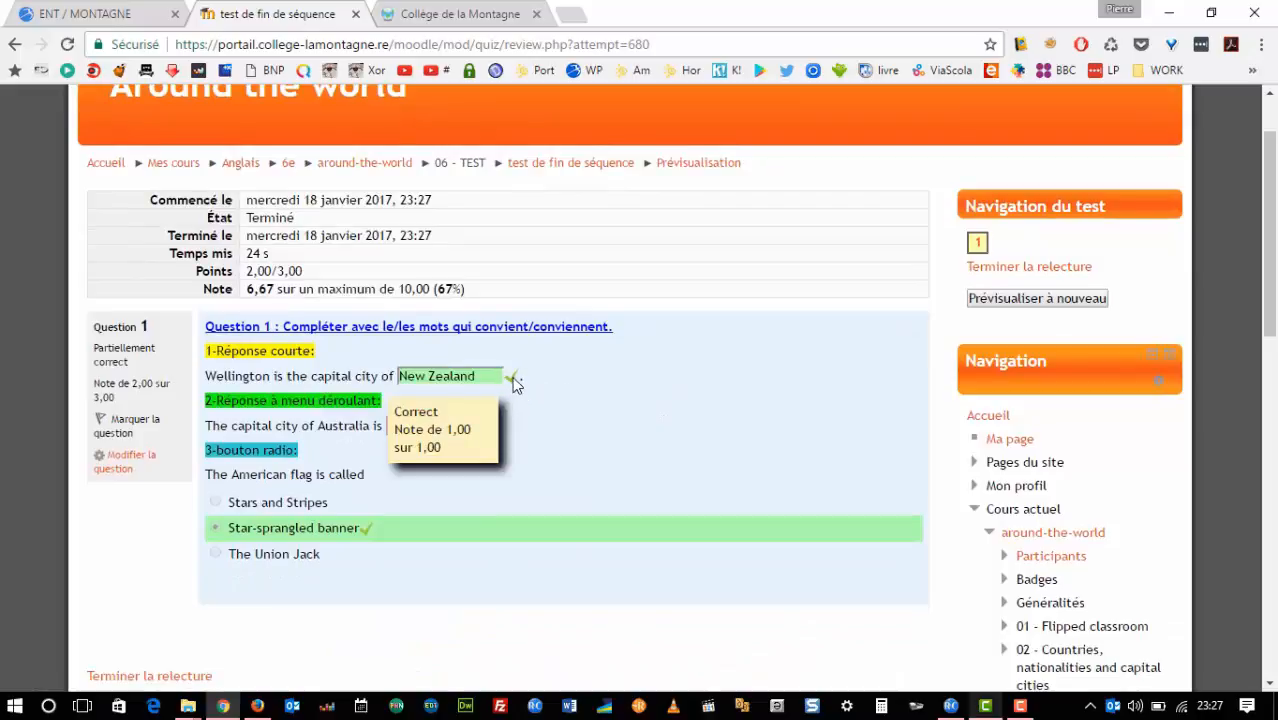
mouse_move(478, 428)
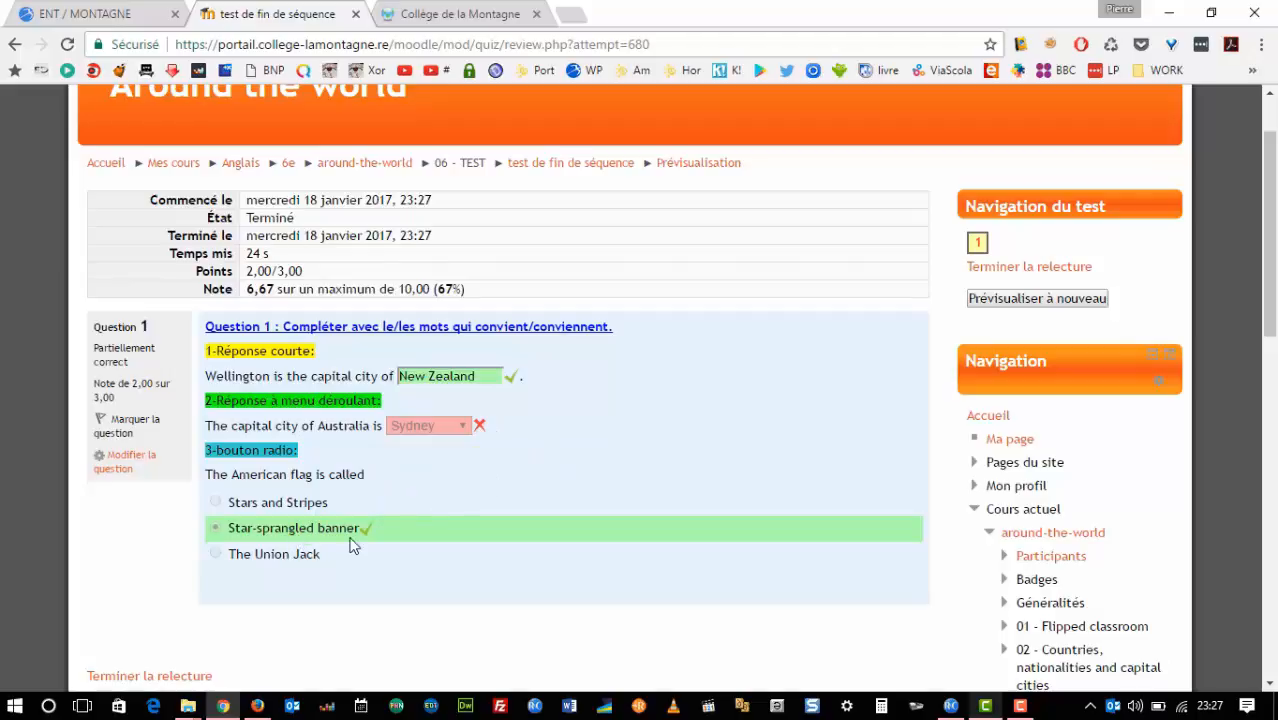
scroll(342, 534, down, 1)
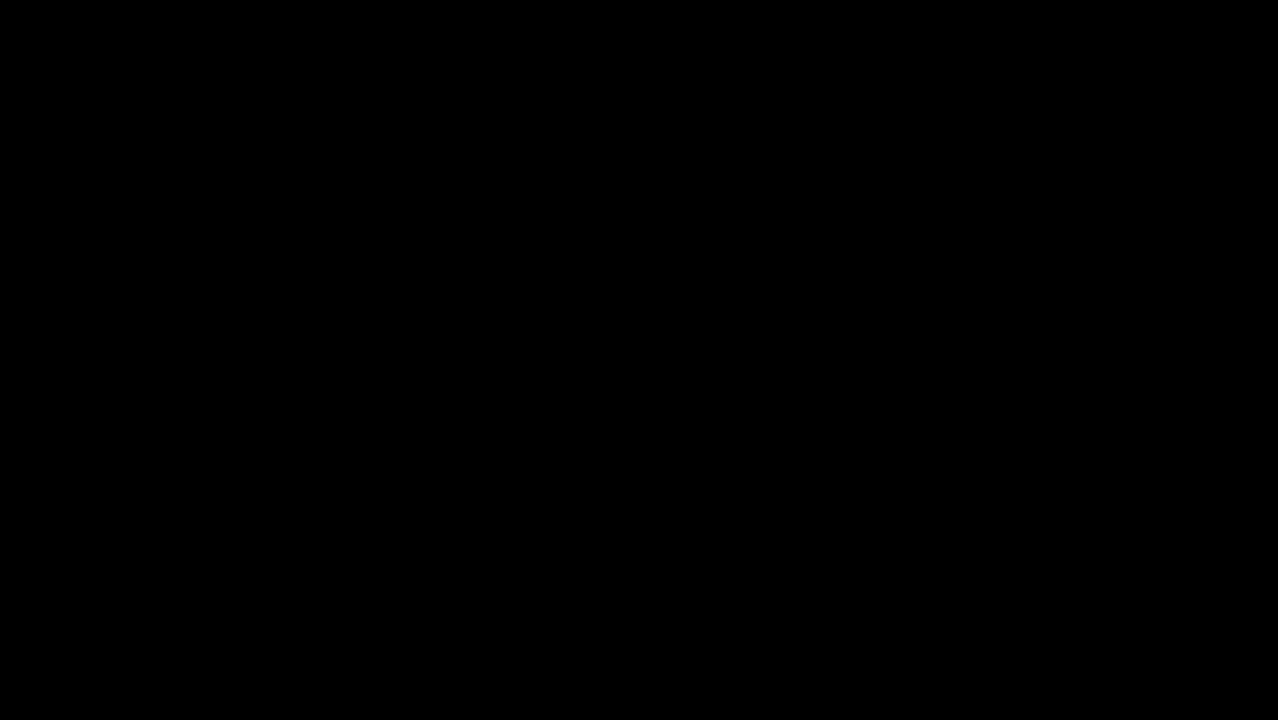